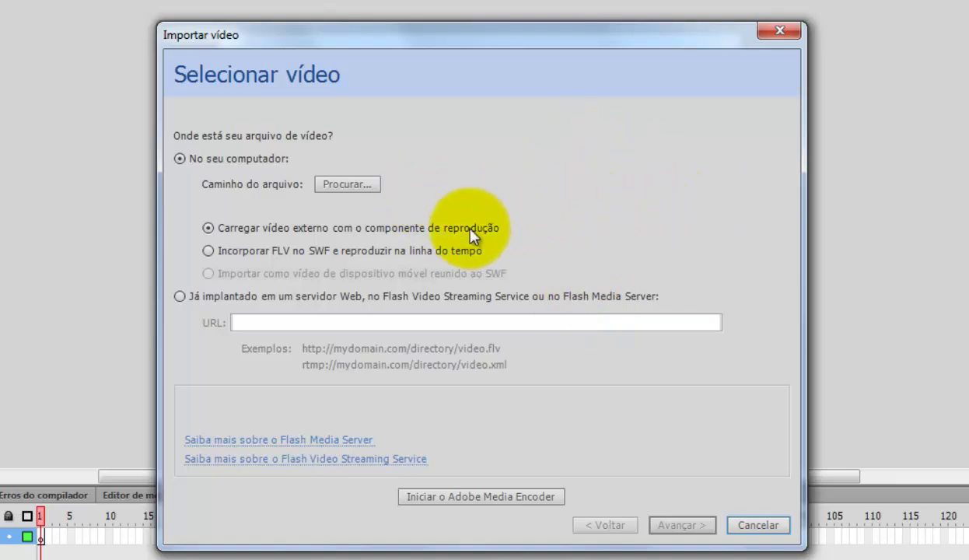
Step: Select video.mp4 from the "41 - Vídeos" folder for loading with the playback component, and continue to the skin settings
{"action": "left_click", "coordinate": [342, 187]}
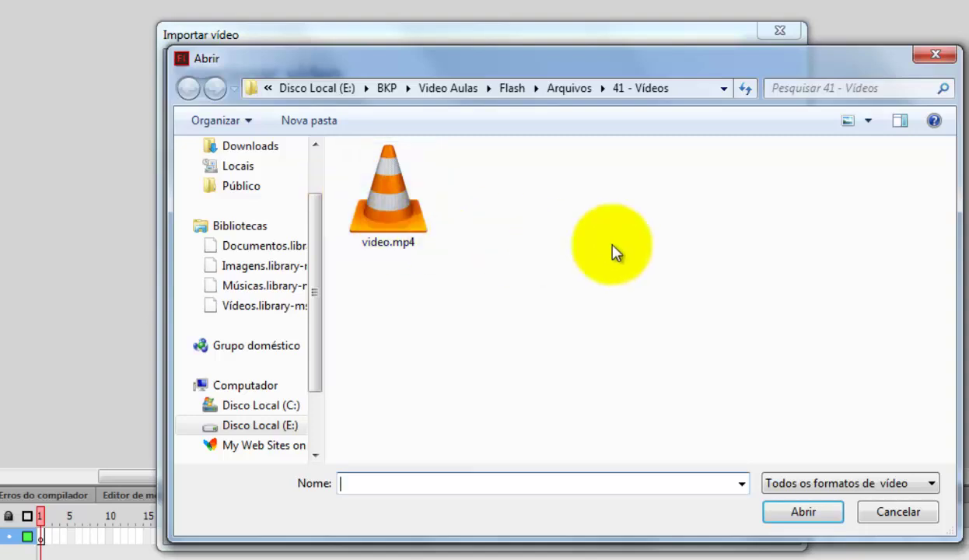
{"action": "left_click", "coordinate": [393, 187]}
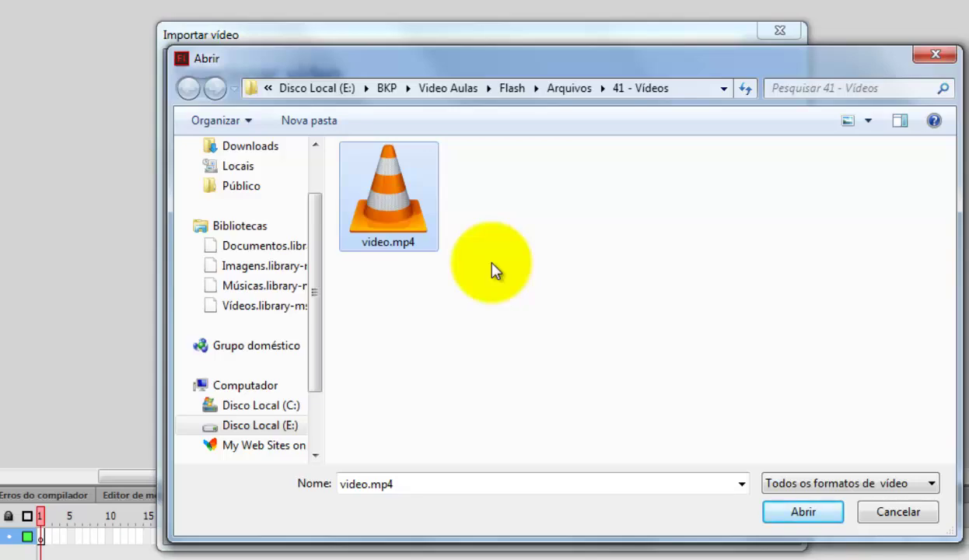
{"action": "left_click", "coordinate": [801, 515]}
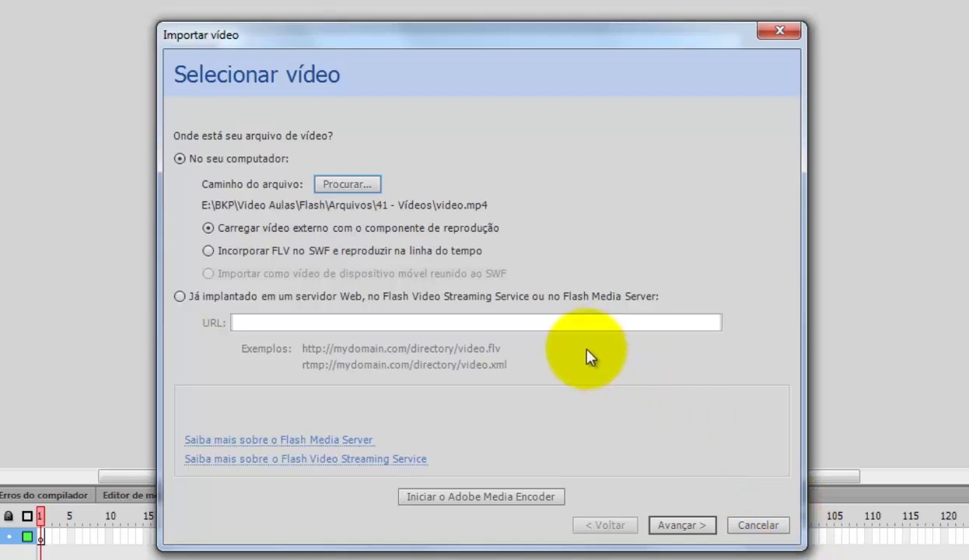
{"action": "left_click", "coordinate": [681, 526]}
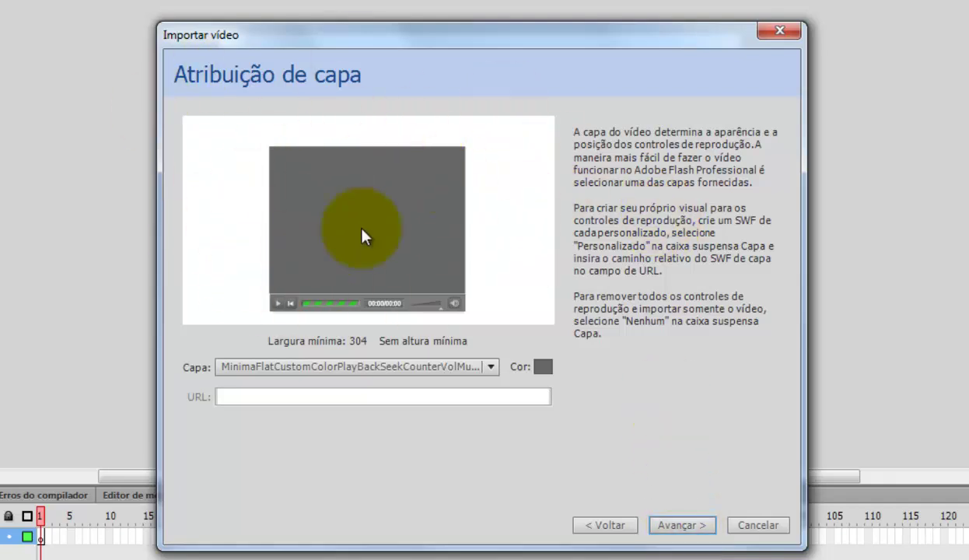
Step: Preview several Minima playback skins in turn, from MinimaFlatCustomColorAll.swf through MinimaSilverAll.swf to MinimaSilverPlayBackSeekCounterVolMute.swf
{"action": "left_click", "coordinate": [495, 368]}
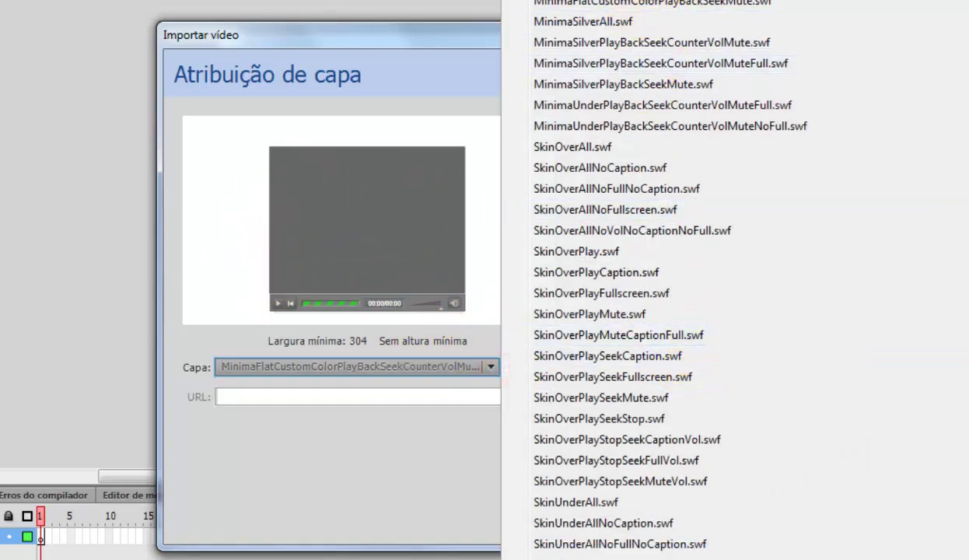
{"action": "left_click", "coordinate": [669, 2]}
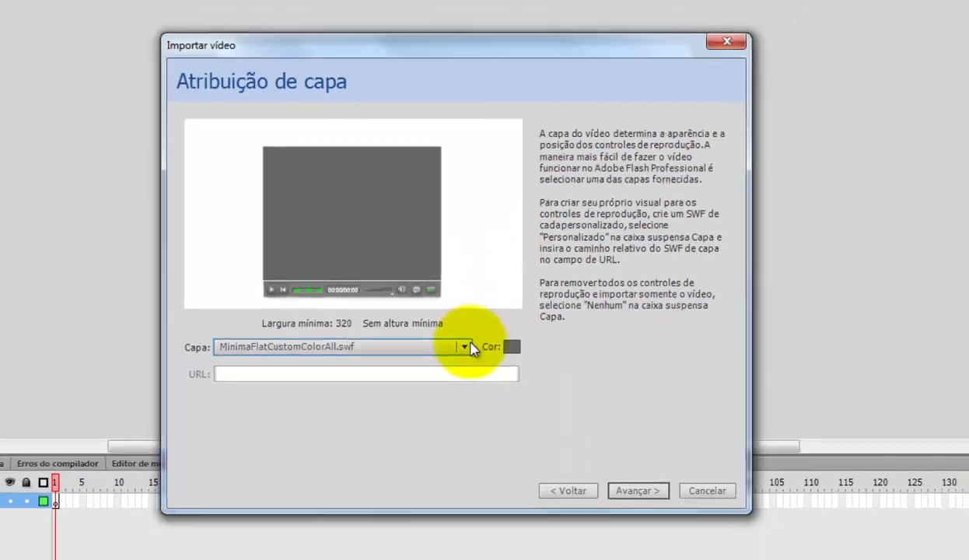
{"action": "left_click", "coordinate": [466, 347]}
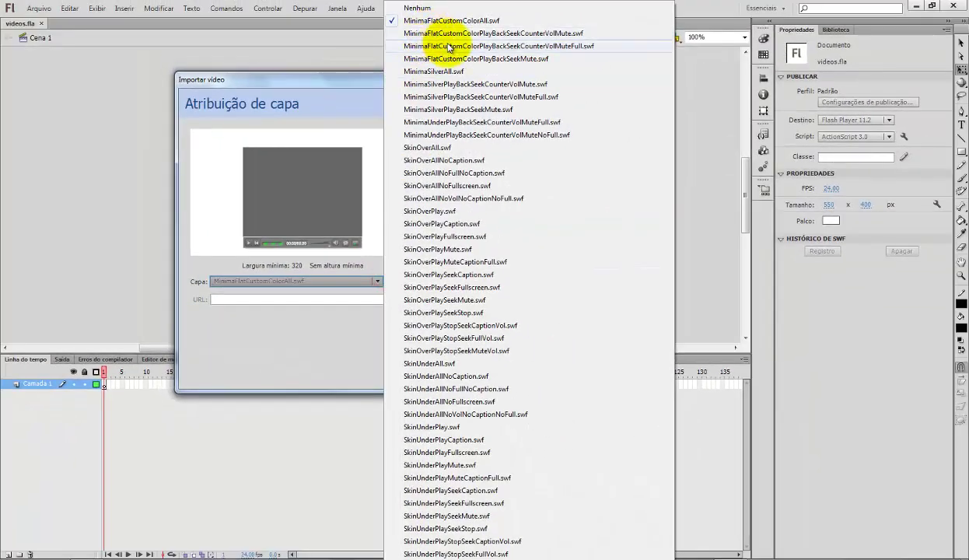
{"action": "left_click", "coordinate": [448, 43]}
{"action": "left_click", "coordinate": [371, 281]}
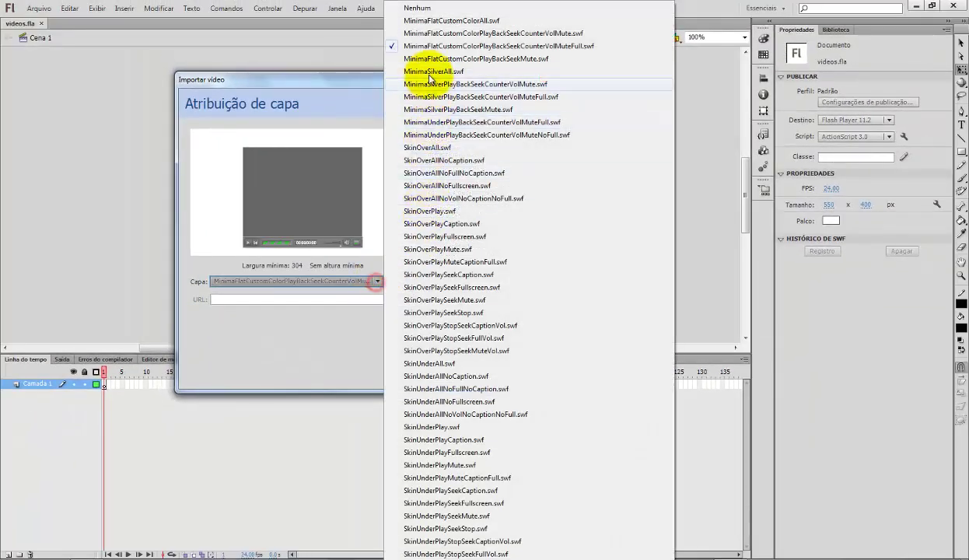
{"action": "left_click", "coordinate": [428, 60]}
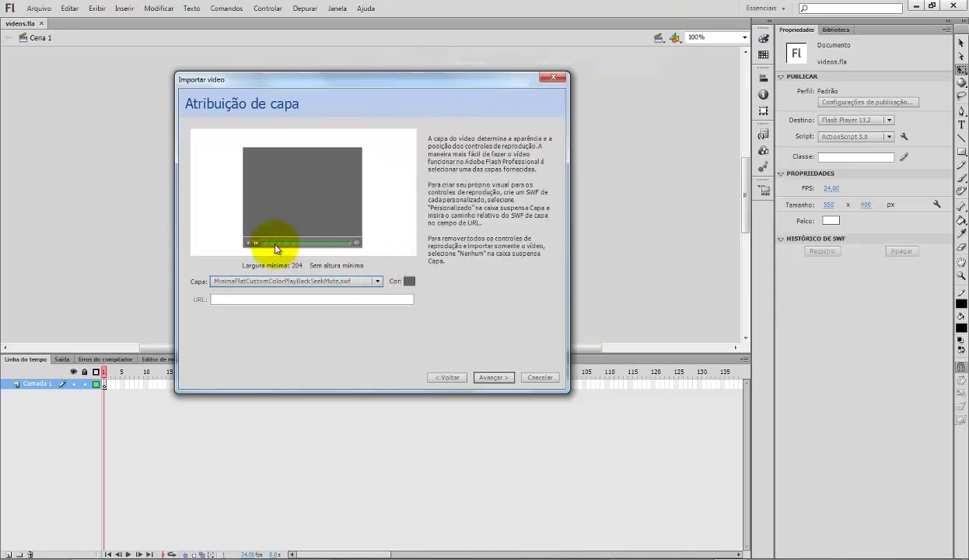
{"action": "left_click", "coordinate": [378, 281]}
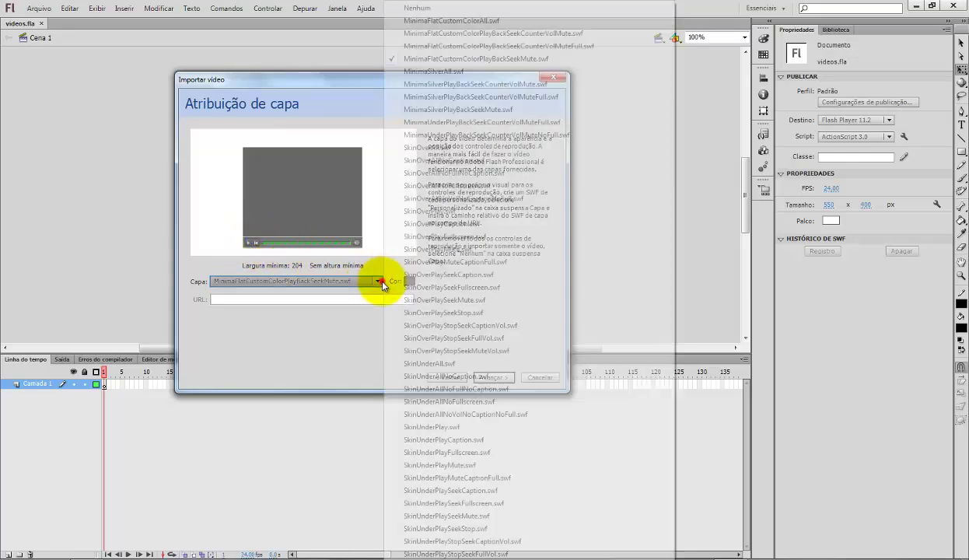
{"action": "left_click", "coordinate": [454, 71]}
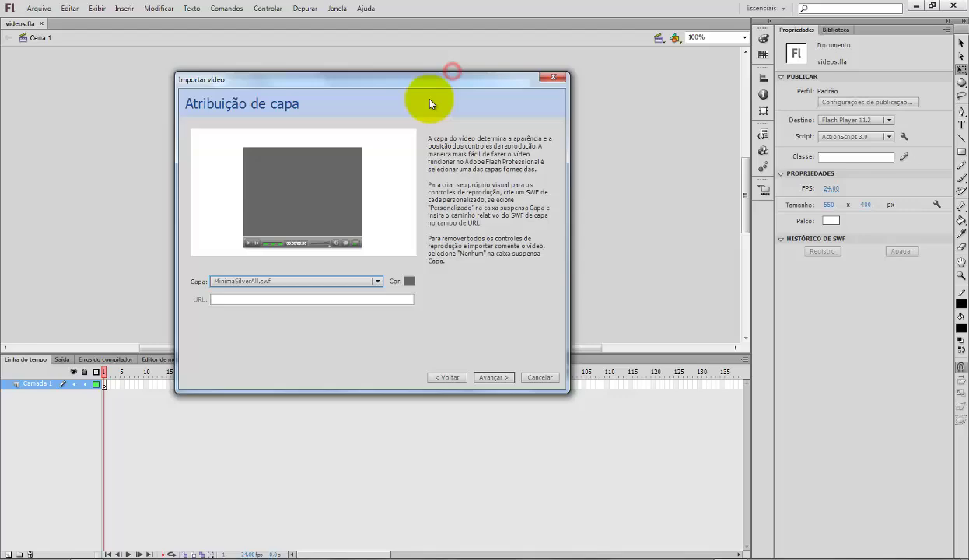
{"action": "left_click", "coordinate": [377, 282]}
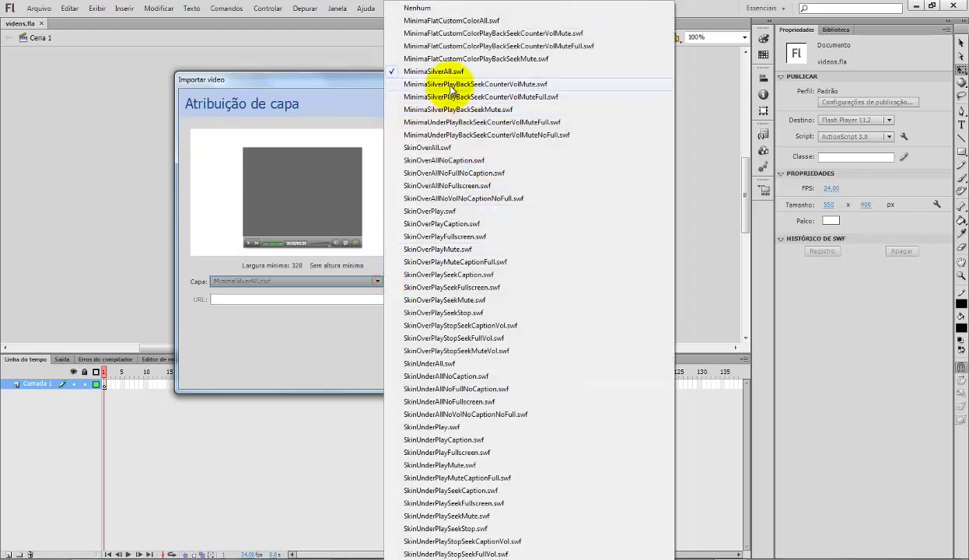
{"action": "left_click", "coordinate": [449, 86]}
Step: Preview the SkinOverAll.swf, SkinOverAllNoCaption.swf and SkinOverPlay.swf skins, whose controls lie over the video
{"action": "left_click", "coordinate": [384, 278]}
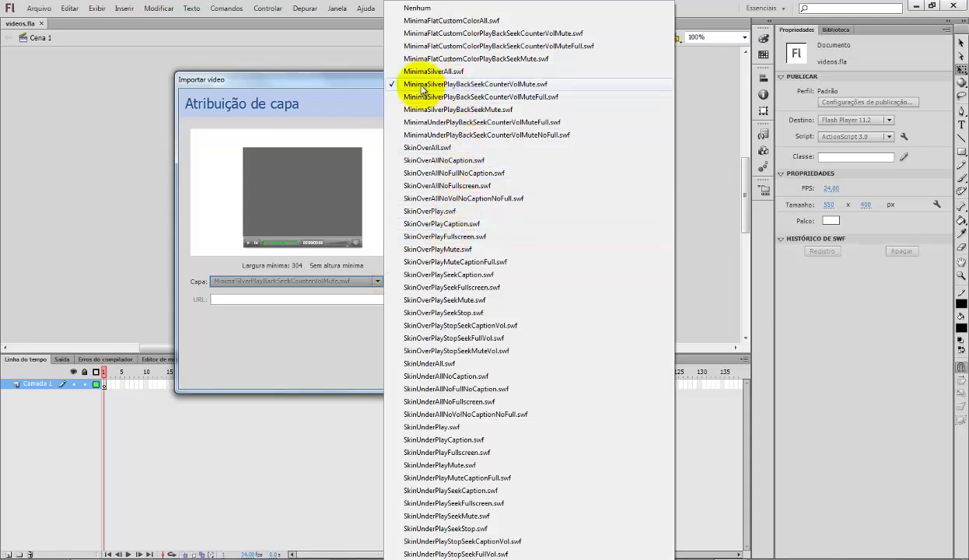
{"action": "left_click", "coordinate": [425, 147]}
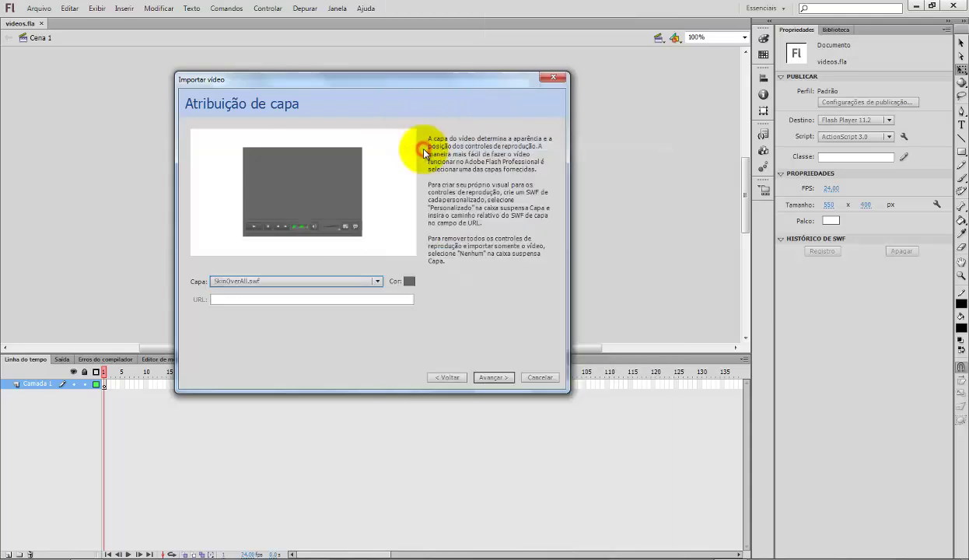
{"action": "left_click", "coordinate": [377, 281]}
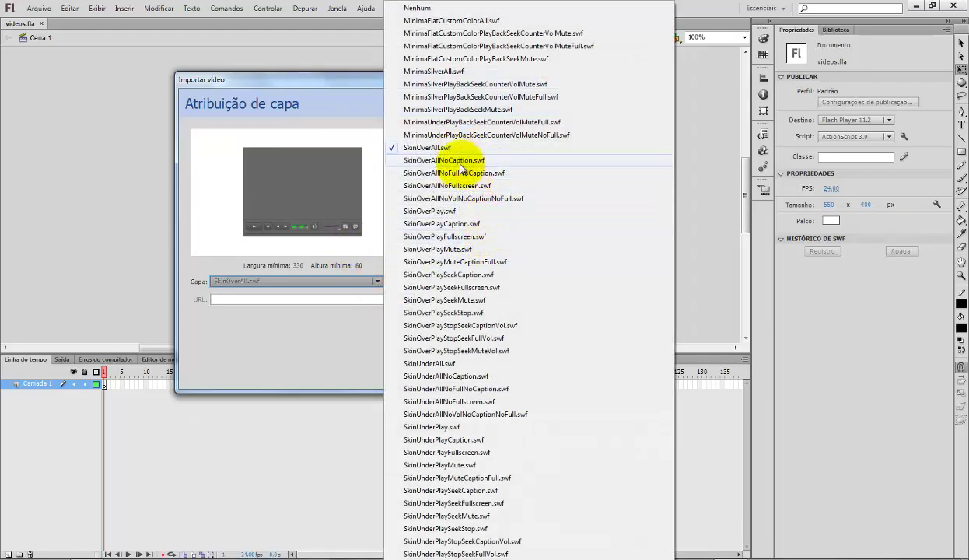
{"action": "left_click", "coordinate": [441, 160]}
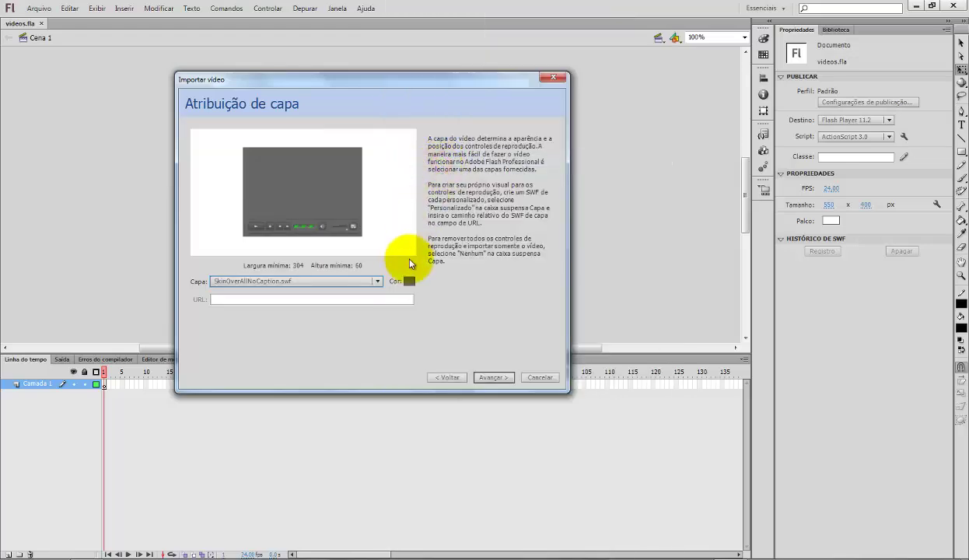
{"action": "left_click", "coordinate": [378, 282]}
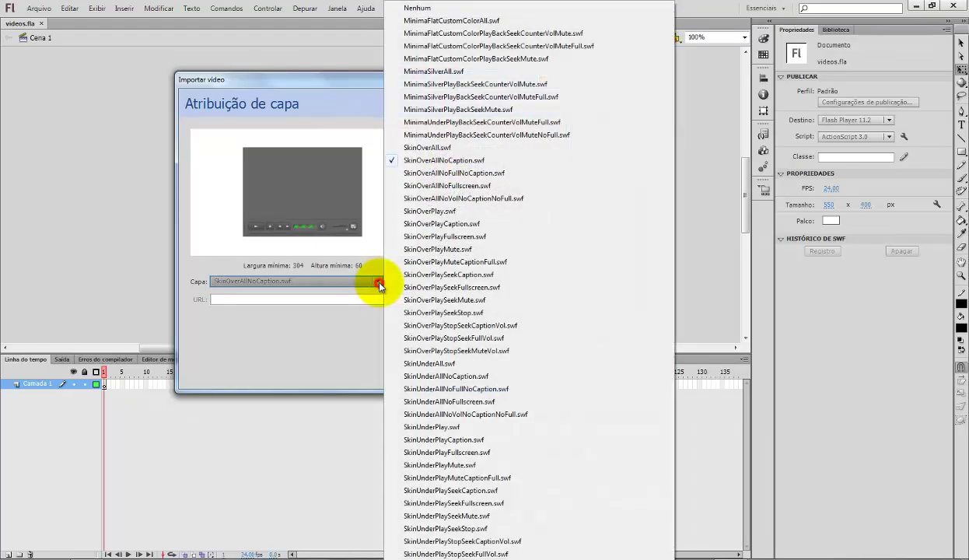
{"action": "left_click", "coordinate": [453, 212]}
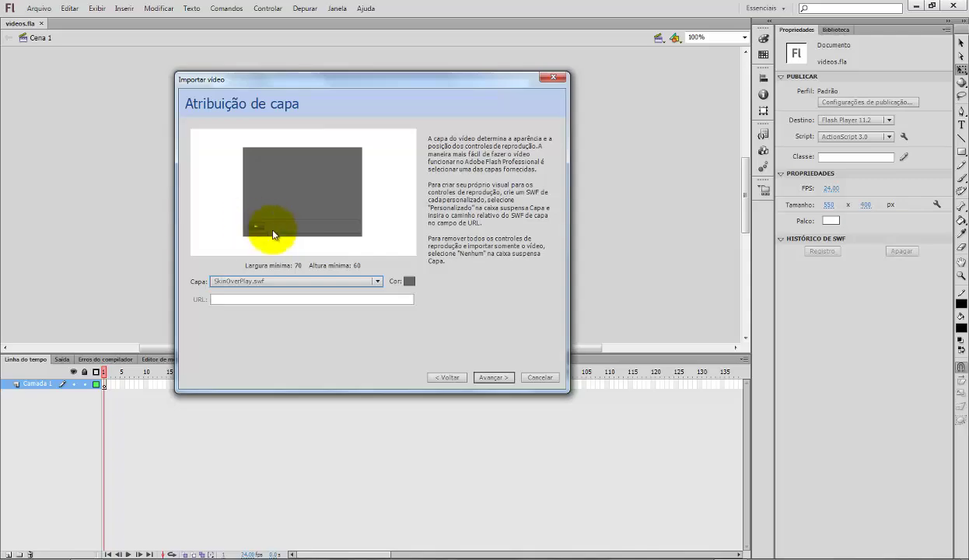
Step: Preview SkinUnderAll.swf for comparison, and set the video's playback skin to SkinOverPlay.swf
{"action": "left_click", "coordinate": [378, 282]}
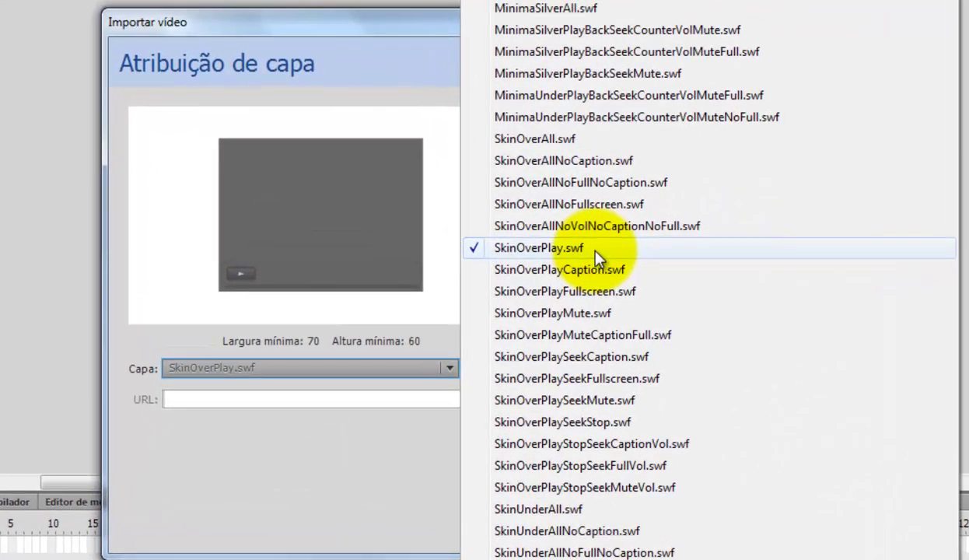
{"action": "left_click", "coordinate": [545, 509]}
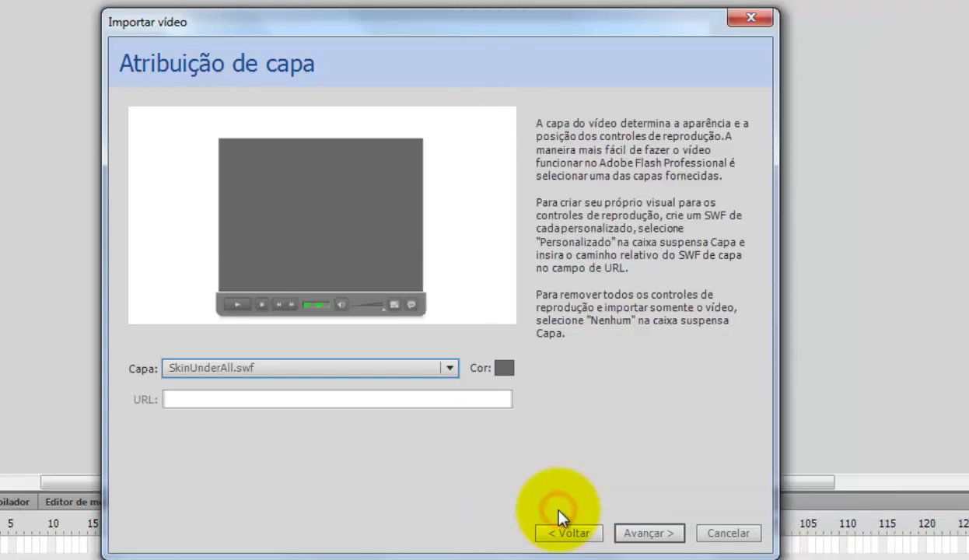
{"action": "left_click", "coordinate": [449, 368]}
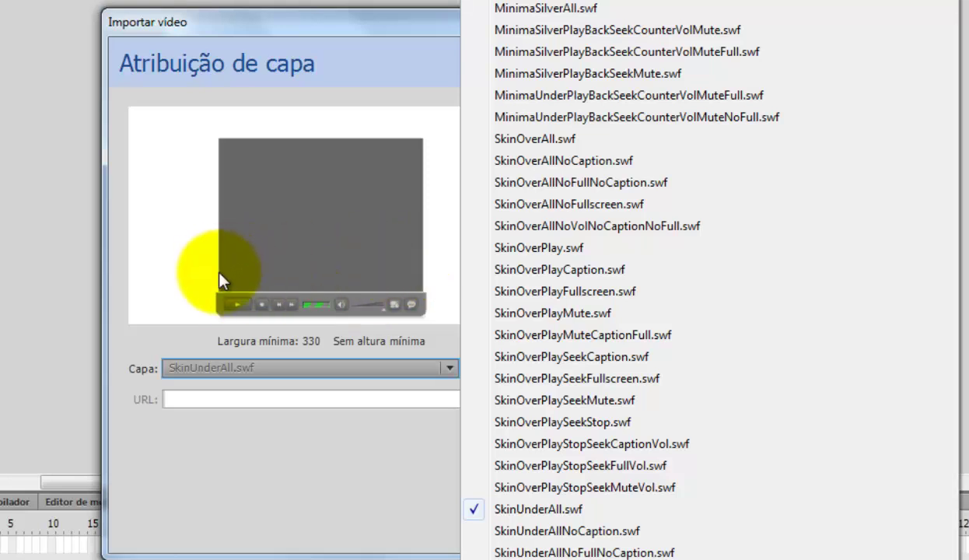
{"action": "left_click", "coordinate": [571, 249]}
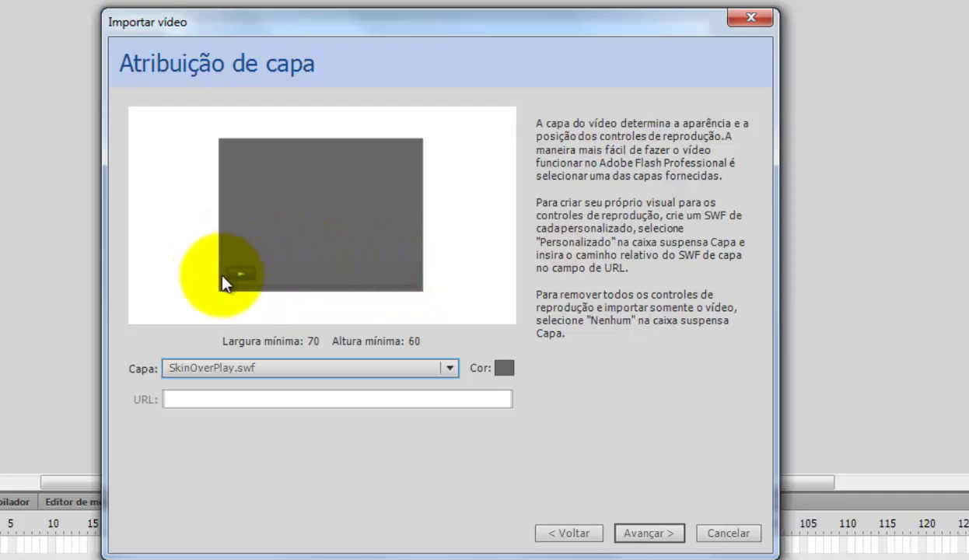
Step: Try black, green and red as the skin color, and restore the gray by sampling it from the player preview
{"action": "left_click", "coordinate": [508, 368]}
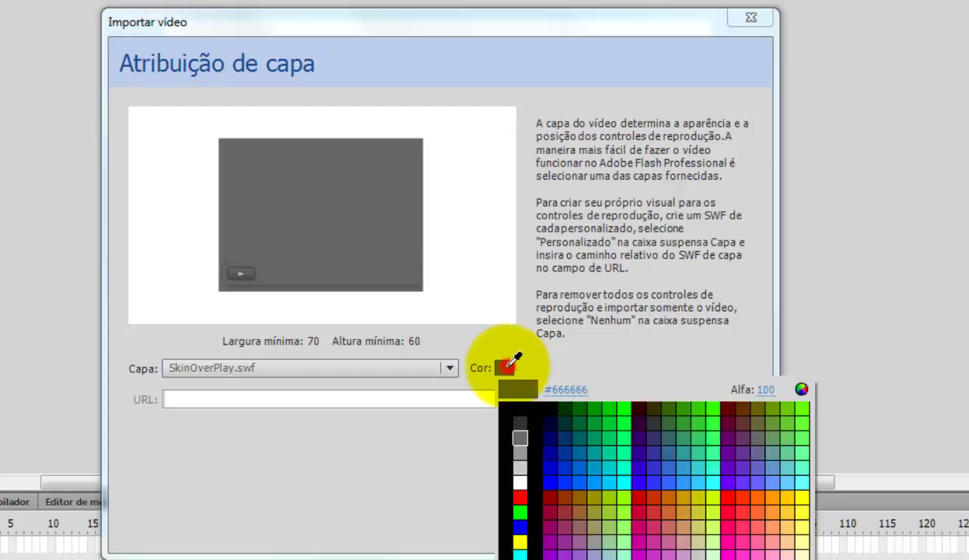
{"action": "left_click", "coordinate": [507, 406]}
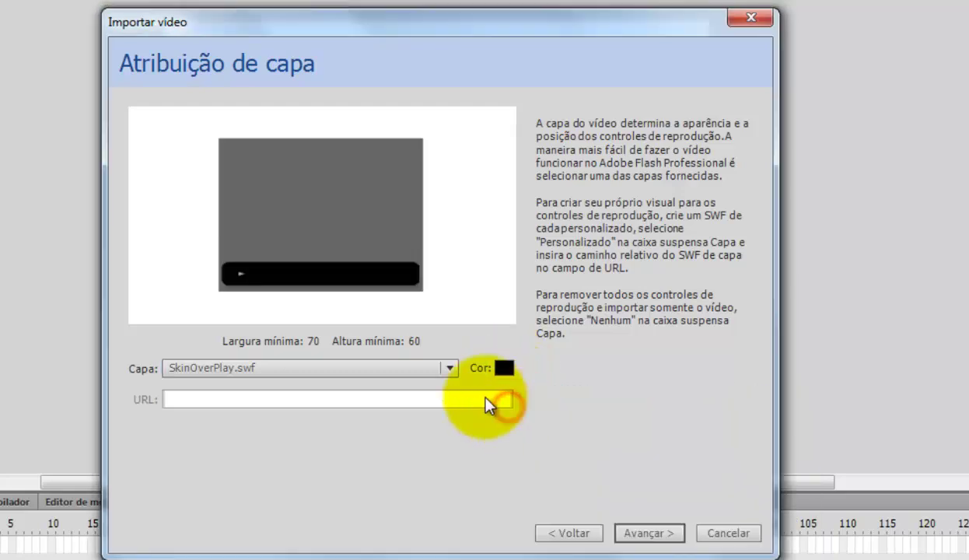
{"action": "left_click", "coordinate": [510, 373]}
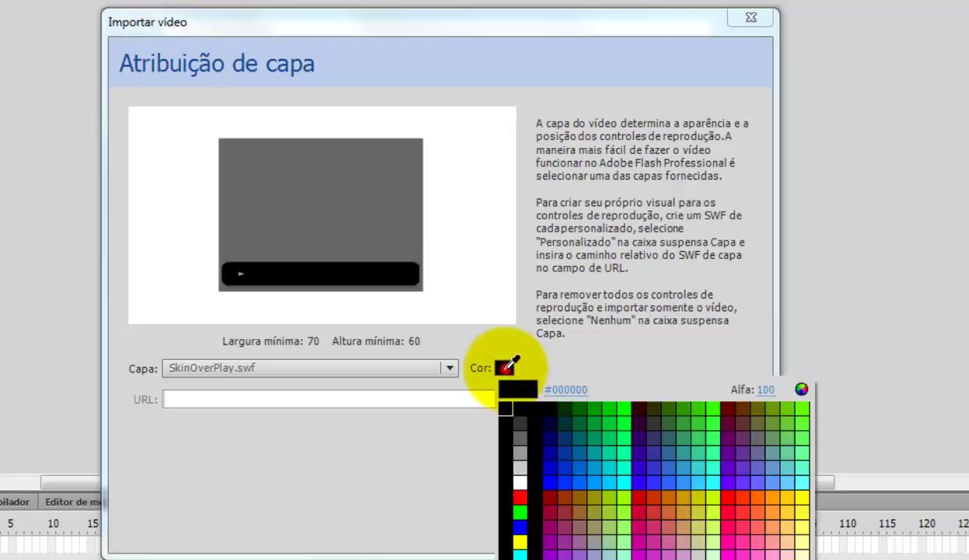
{"action": "left_click", "coordinate": [603, 422]}
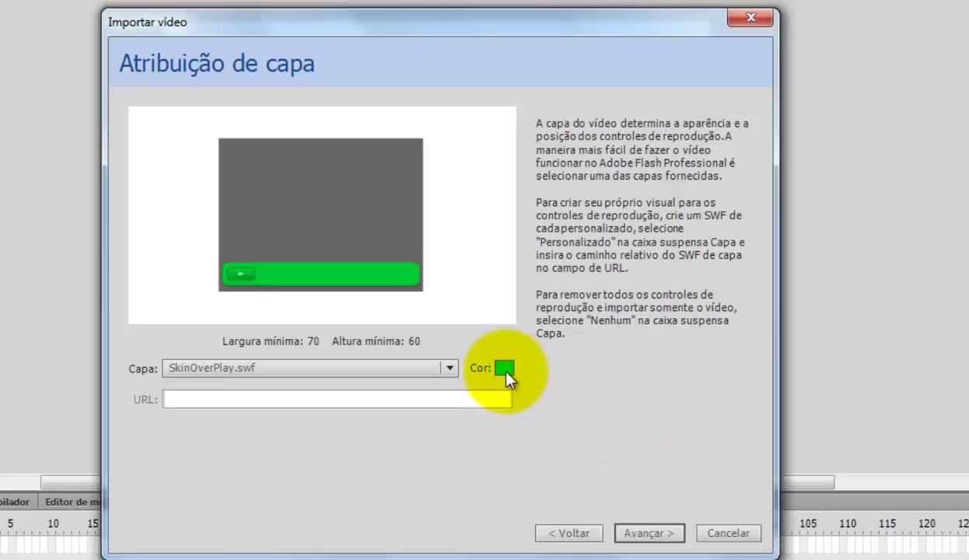
{"action": "left_click", "coordinate": [507, 370]}
{"action": "left_click", "coordinate": [522, 498]}
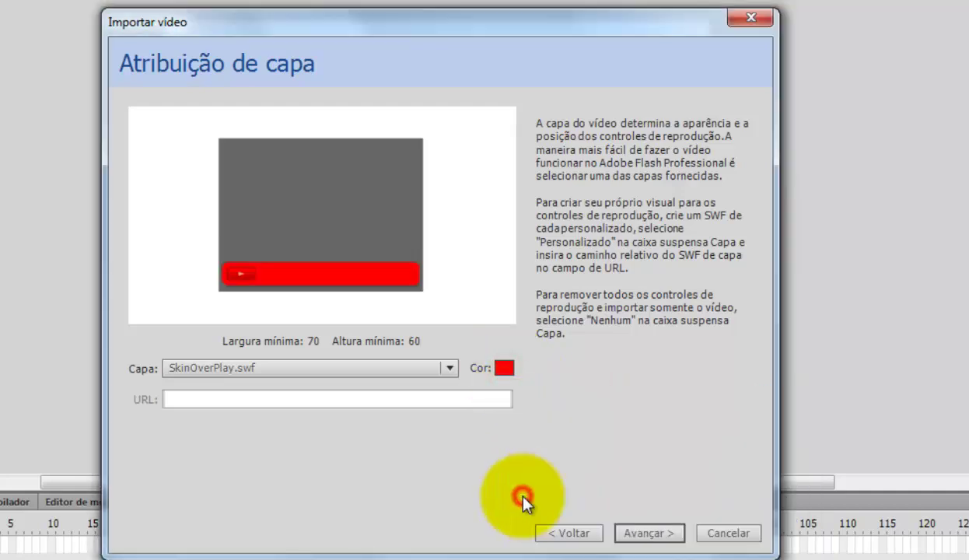
{"action": "left_click", "coordinate": [504, 368]}
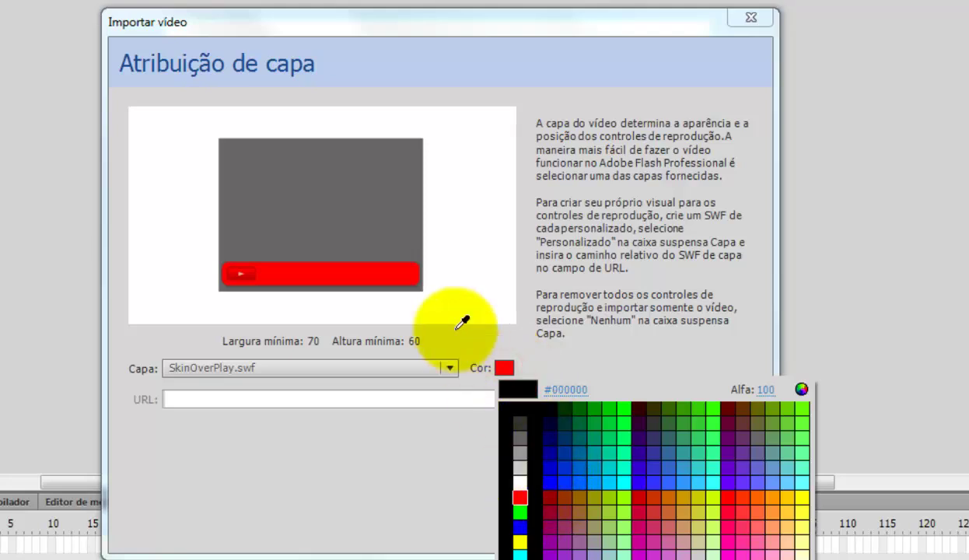
{"action": "left_click", "coordinate": [391, 227]}
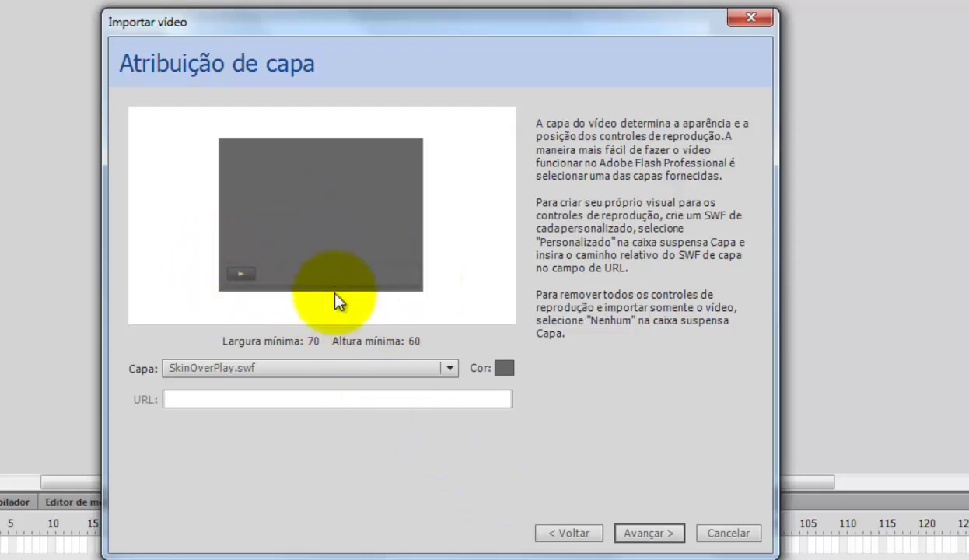
Step: Accept the skin settings and finish the video import so the player is placed on the stage
{"action": "left_click", "coordinate": [673, 534]}
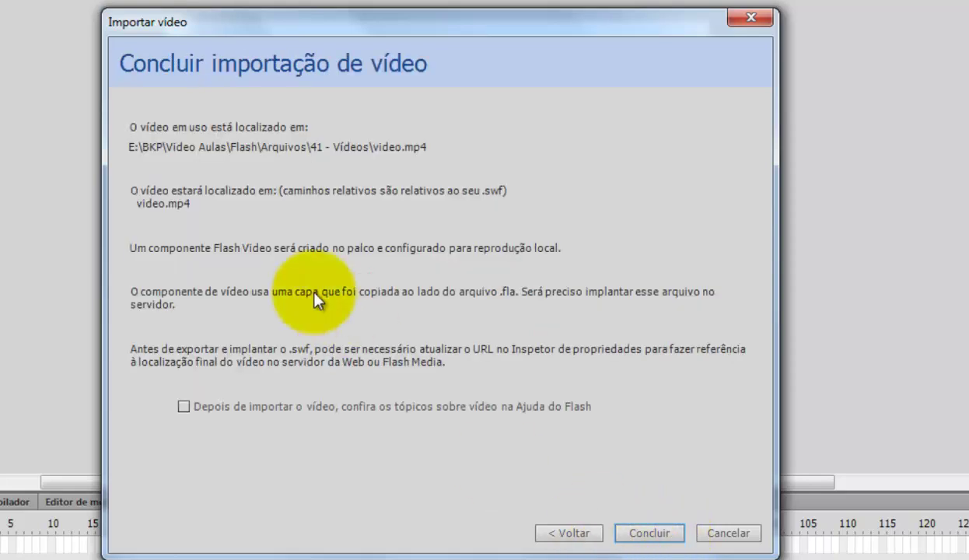
{"action": "left_click", "coordinate": [648, 537]}
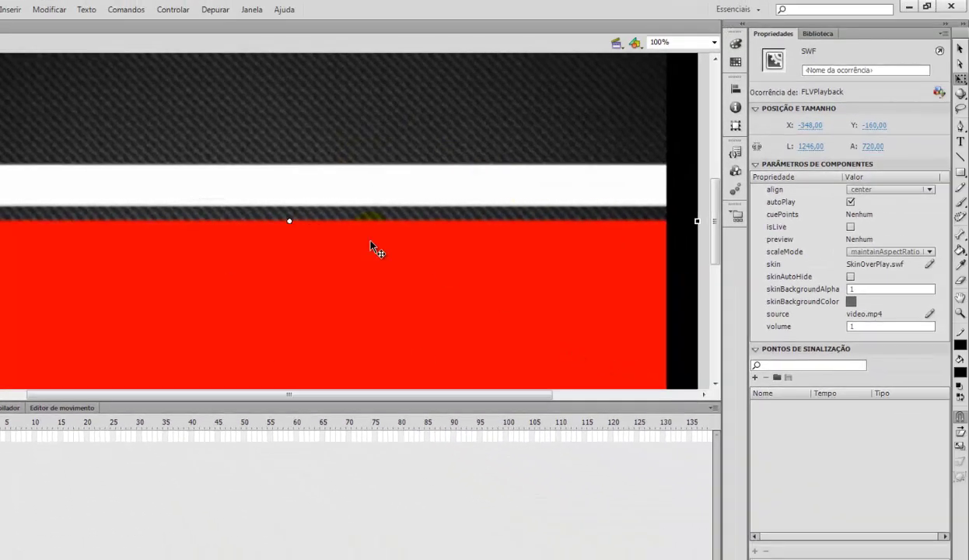
Step: Scale the video player down proportionally with Free Transform until it fits almost the full width of the white stage, and deselect it
{"action": "key", "text": "ctrl+minus"}
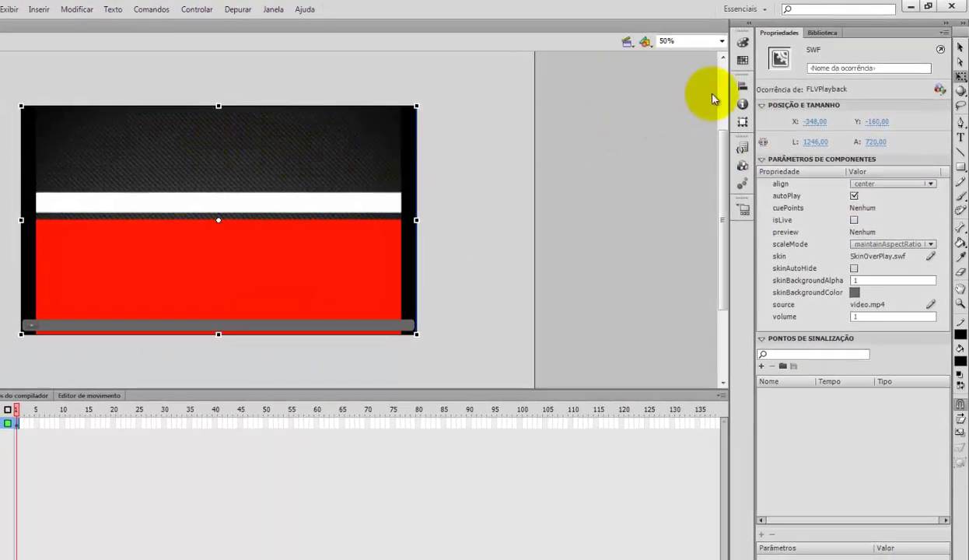
{"action": "left_click", "coordinate": [960, 79]}
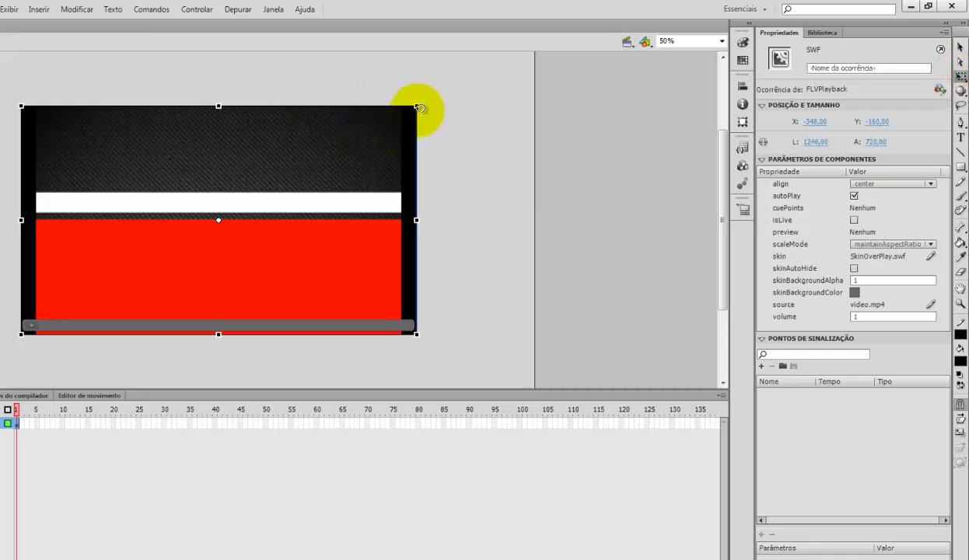
{"action": "left_click_drag", "start_coordinate": [417, 108], "coordinate": [262, 196]}
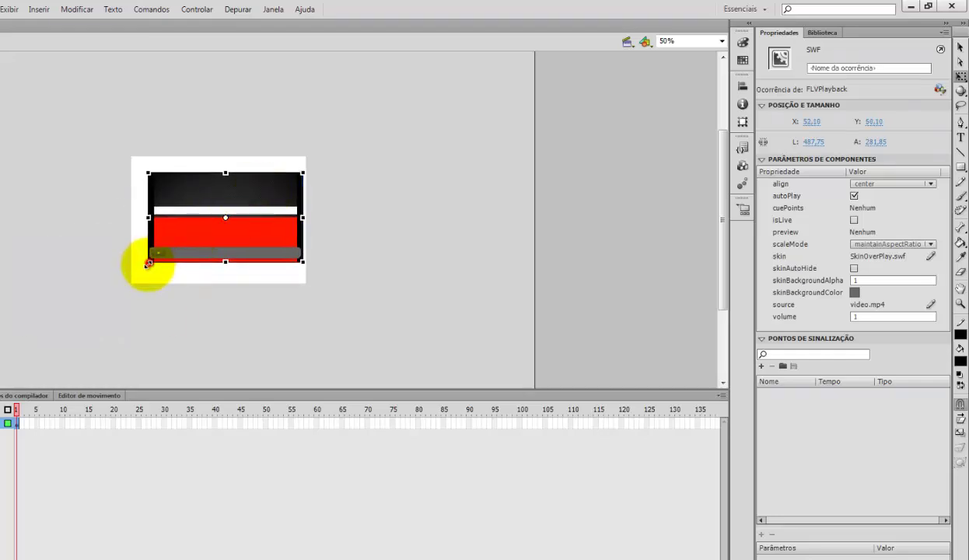
{"action": "left_click_drag", "start_coordinate": [148, 263], "coordinate": [133, 271]}
{"action": "left_click", "coordinate": [444, 241]}
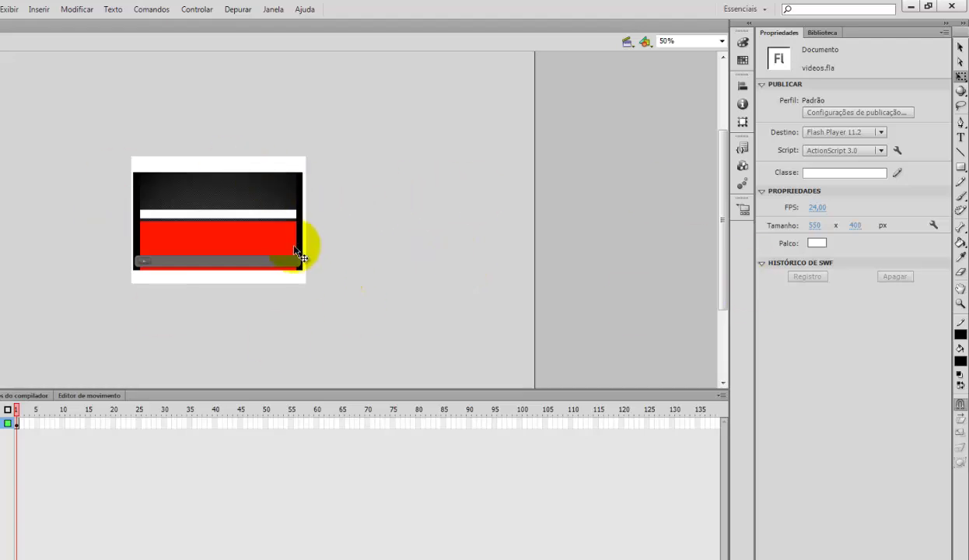
Step: Turn on the skinAutoHide option for the video player on the stage and deselect the player
{"action": "key", "text": "ctrl+1"}
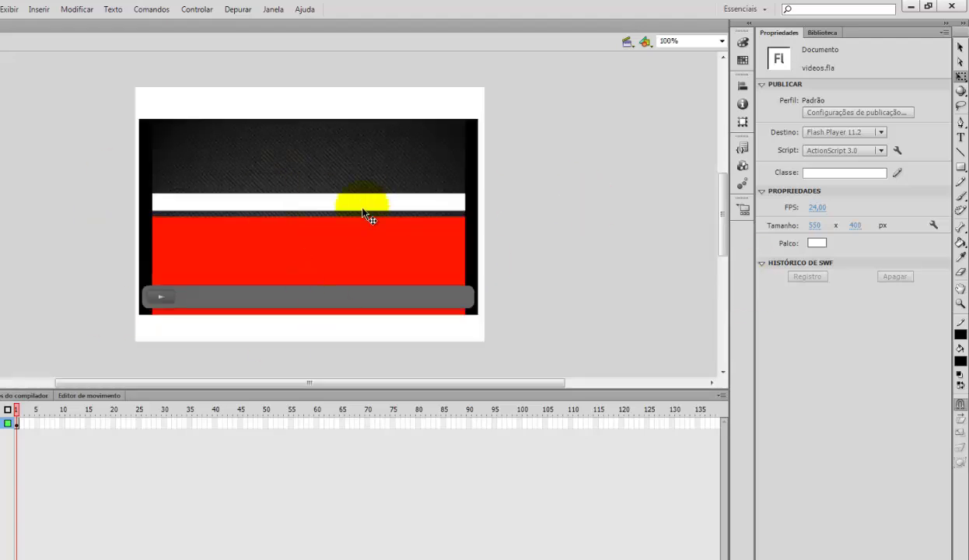
{"action": "left_click_drag", "start_coordinate": [409, 386], "coordinate": [265, 395]}
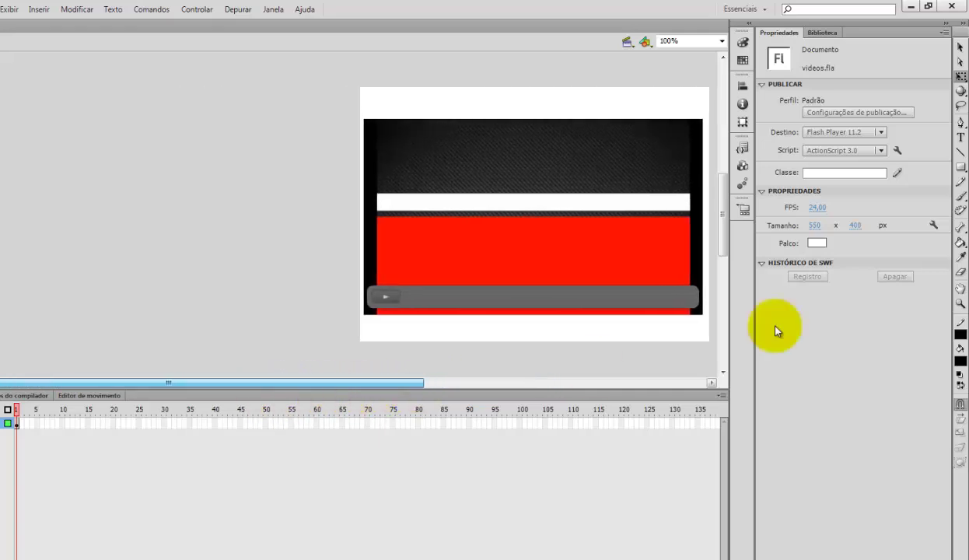
{"action": "left_click_drag", "start_coordinate": [723, 225], "coordinate": [728, 221]}
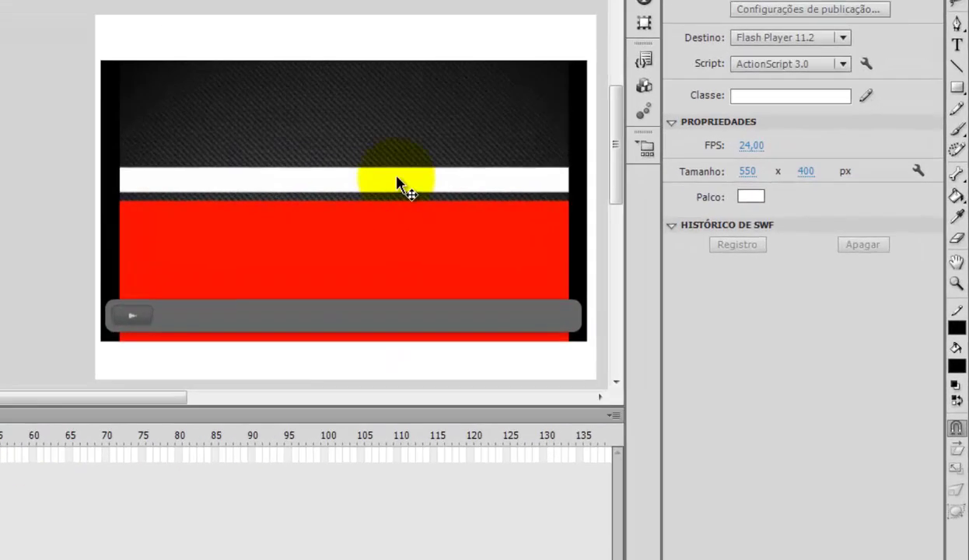
{"action": "left_click", "coordinate": [570, 233]}
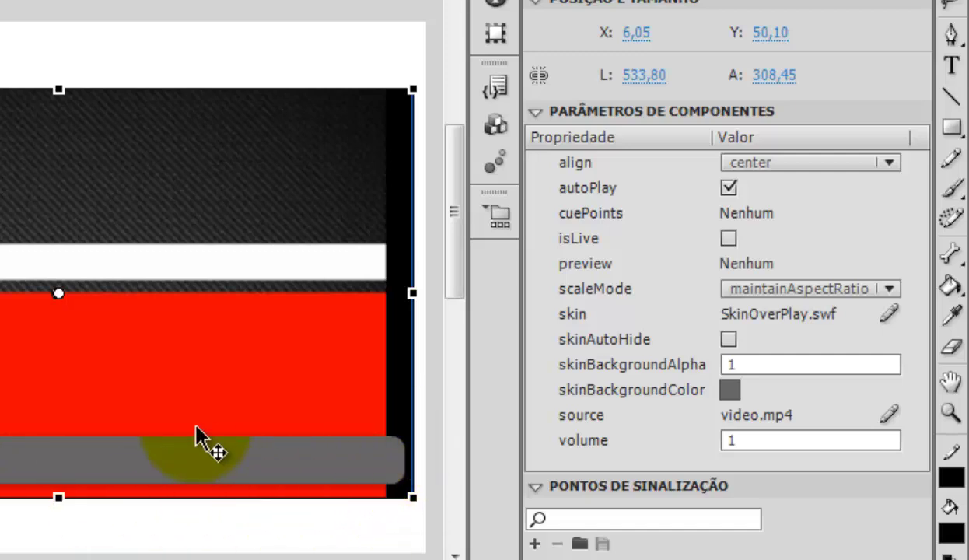
{"action": "left_click", "coordinate": [28, 471]}
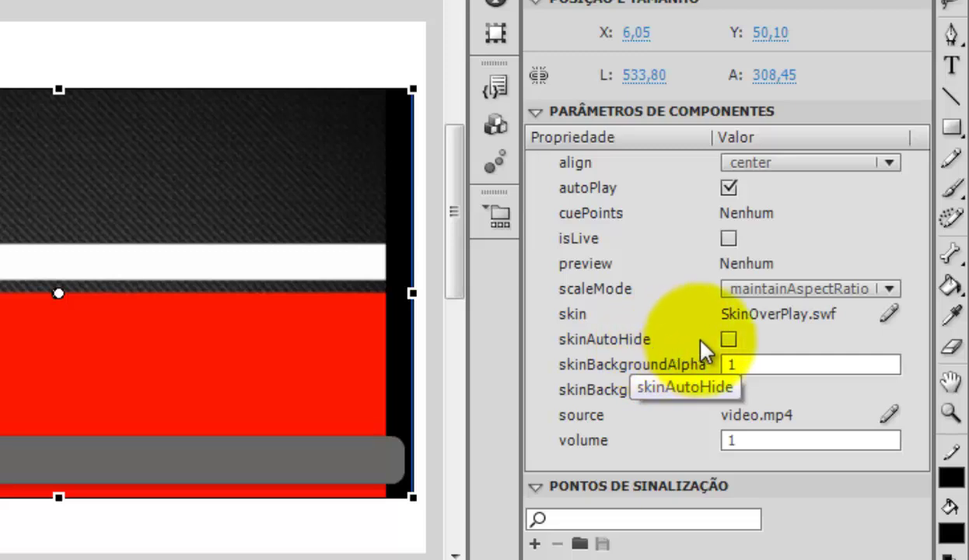
{"action": "left_click", "coordinate": [727, 341]}
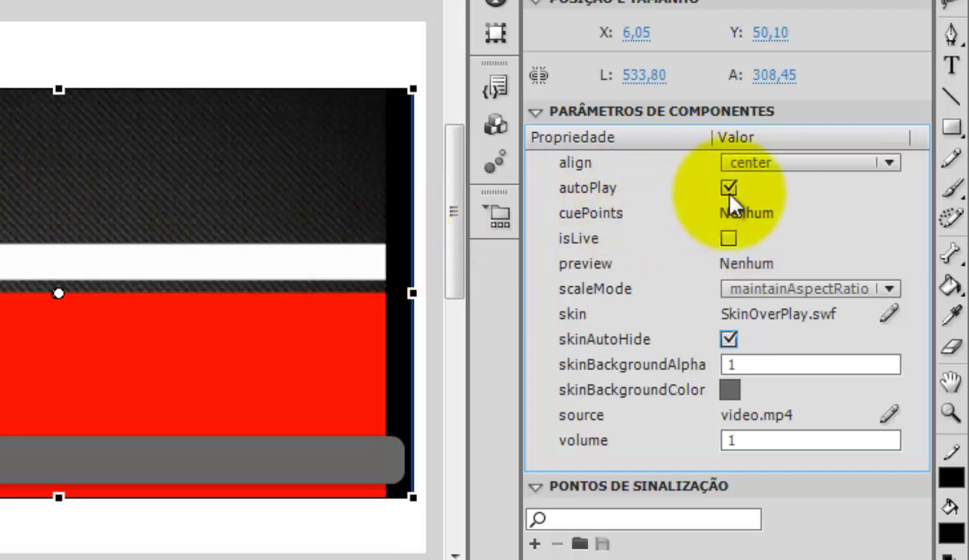
{"action": "left_click", "coordinate": [262, 46]}
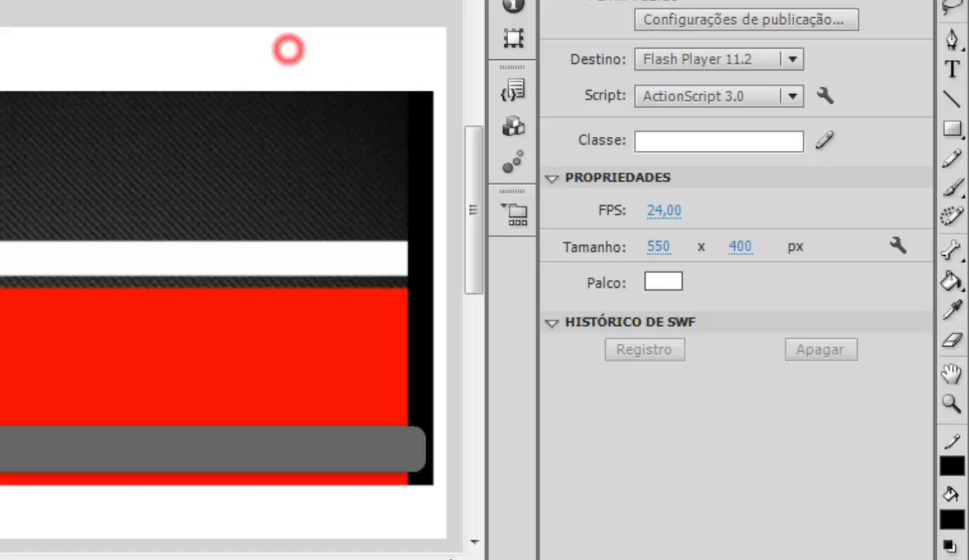
Step: Save the document and test the movie to check how the playback controls hide and show
{"action": "left_click", "coordinate": [39, 7]}
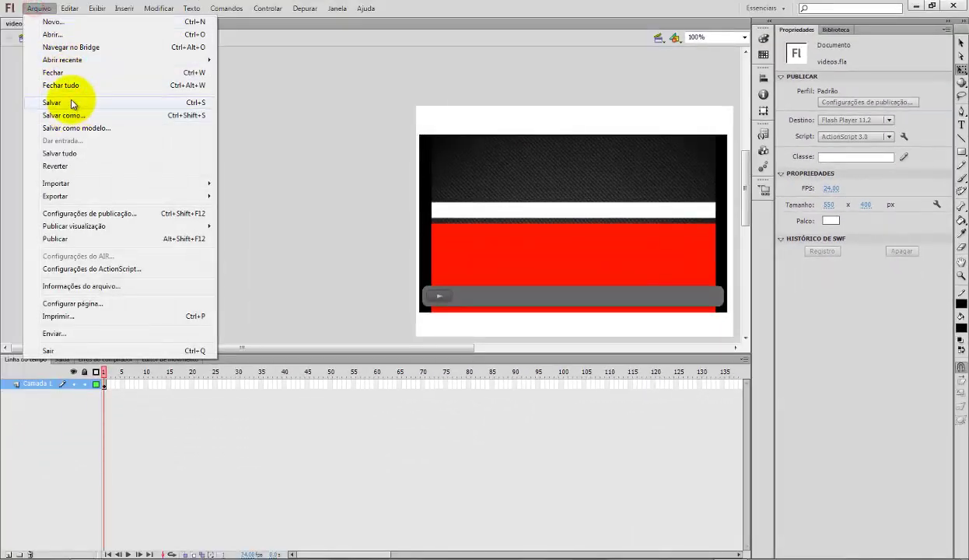
{"action": "left_click", "coordinate": [70, 102]}
{"action": "key", "text": "ctrl+Return"}
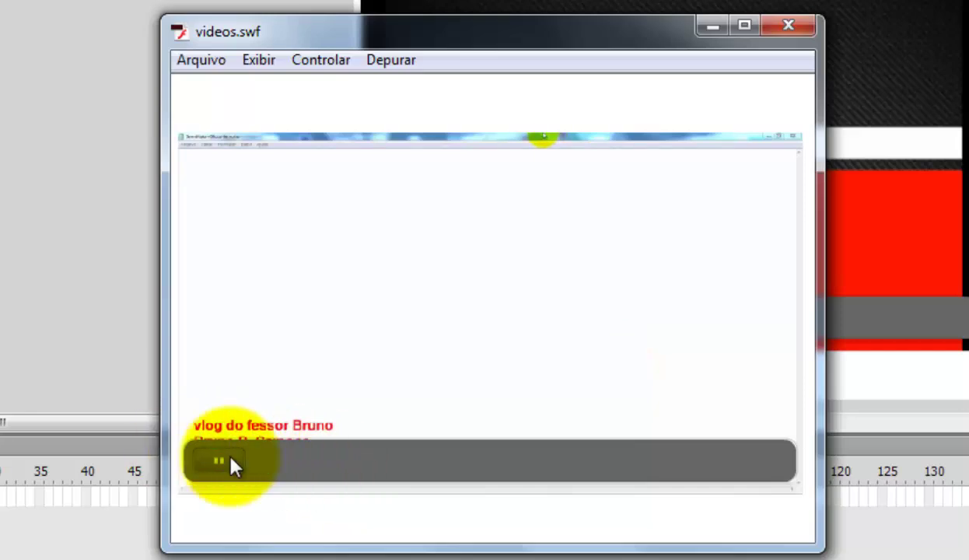
{"action": "left_click", "coordinate": [790, 26]}
Step: Test the movie with the player's autoPlay option turned off, starting playback manually, and turn autoPlay back on
{"action": "left_click", "coordinate": [516, 148]}
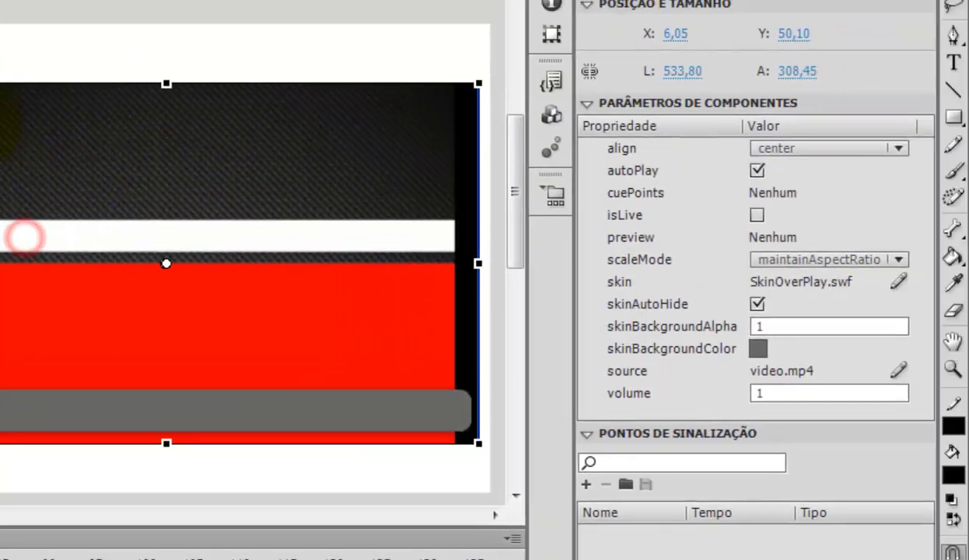
{"action": "left_click", "coordinate": [755, 171]}
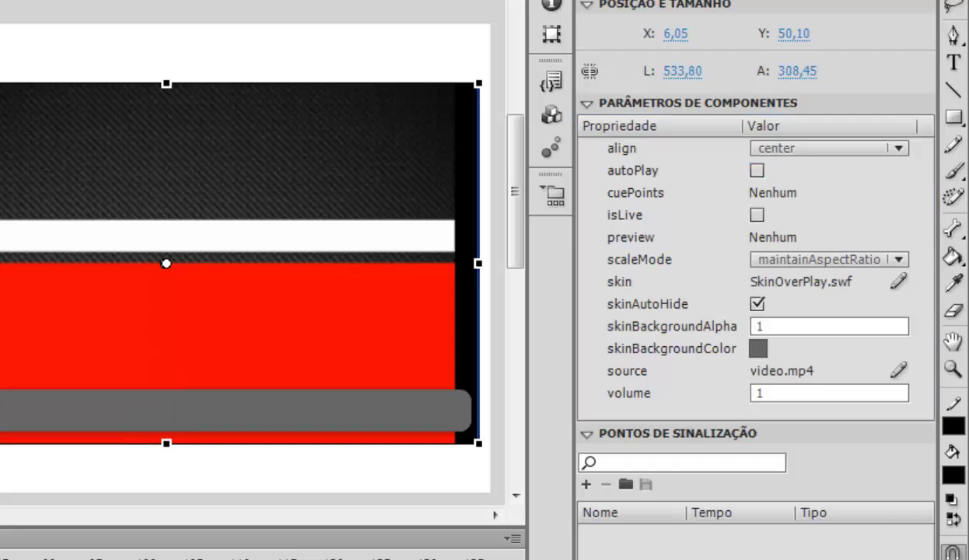
{"action": "key", "text": "ctrl+Return"}
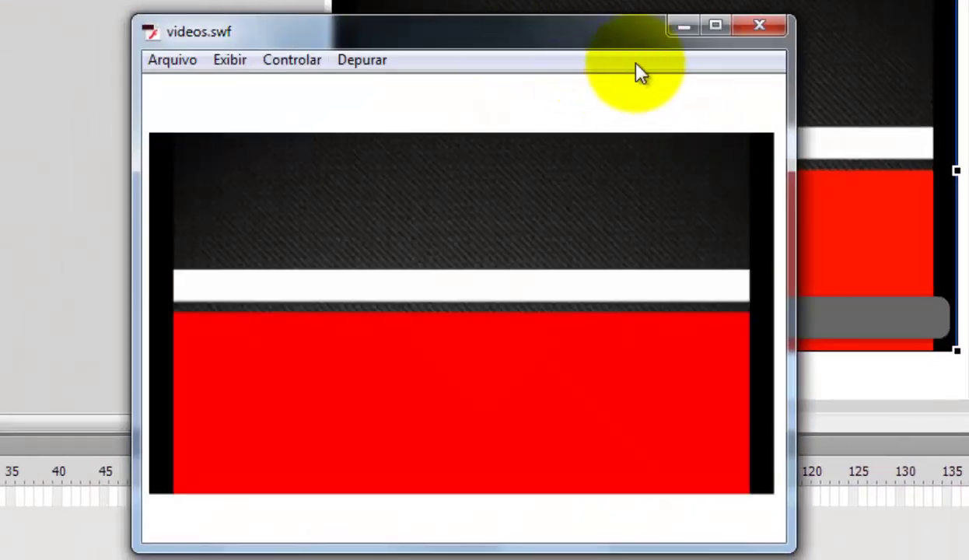
{"action": "mouse_move", "coordinate": [381, 366]}
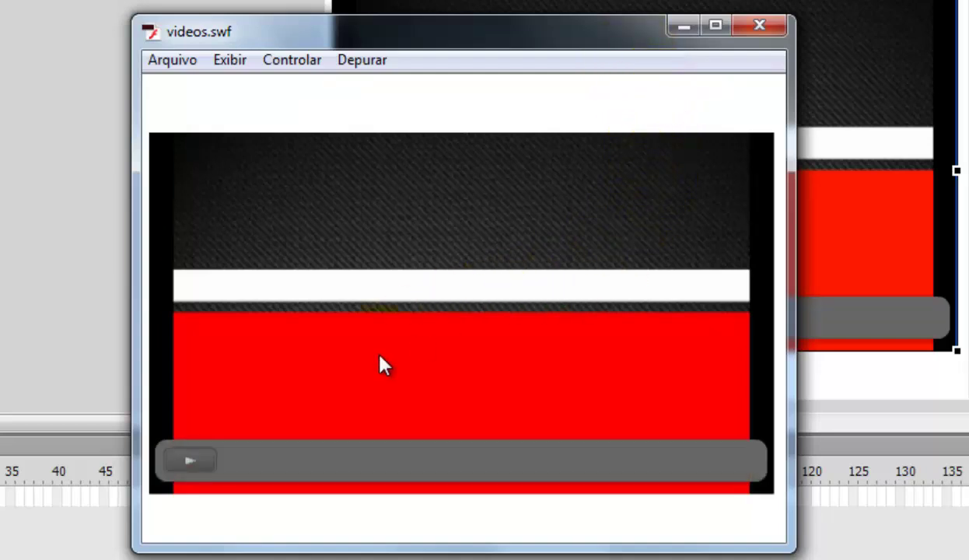
{"action": "left_click", "coordinate": [189, 465]}
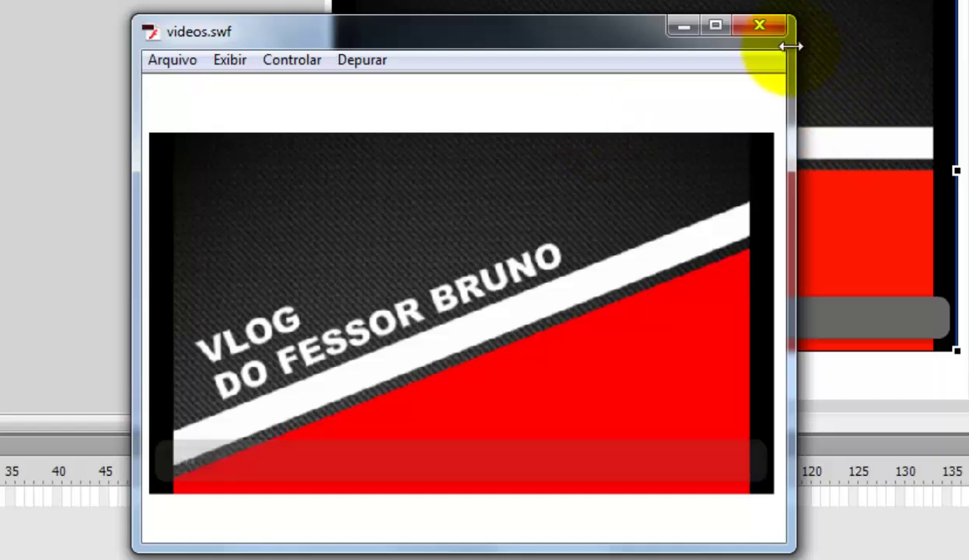
{"action": "left_click", "coordinate": [759, 26]}
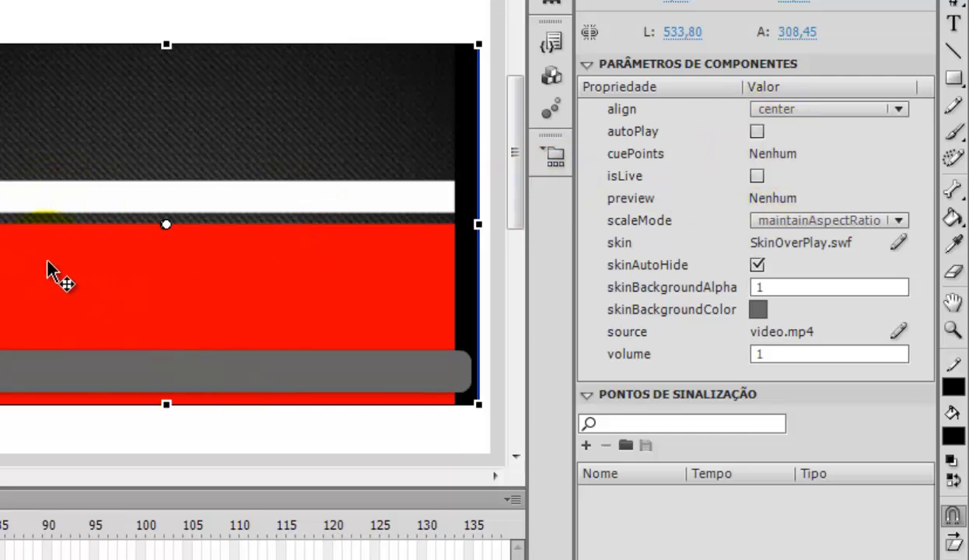
{"action": "left_click", "coordinate": [756, 131]}
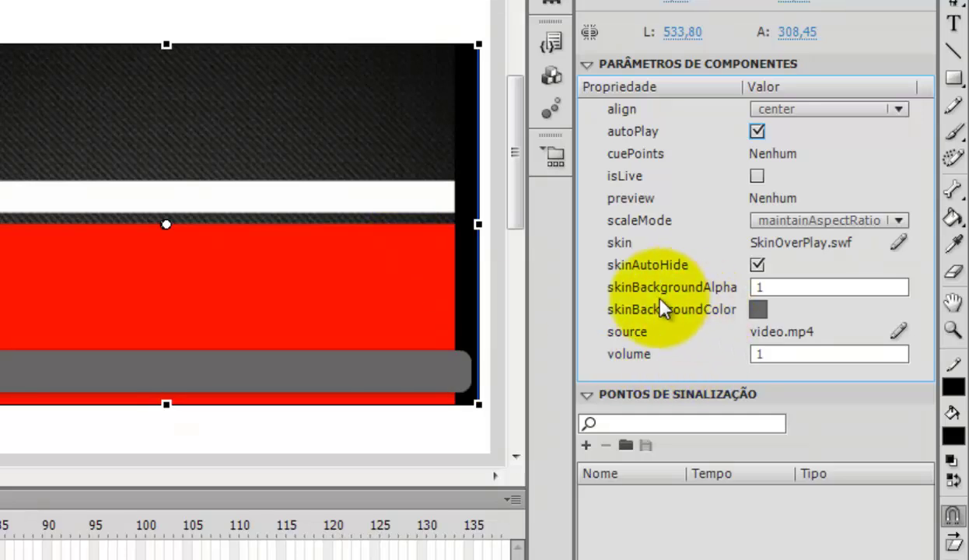
Step: Set the player's skinBackgroundAlpha to 0 and test the movie with the transparent control bar
{"action": "left_click", "coordinate": [766, 287]}
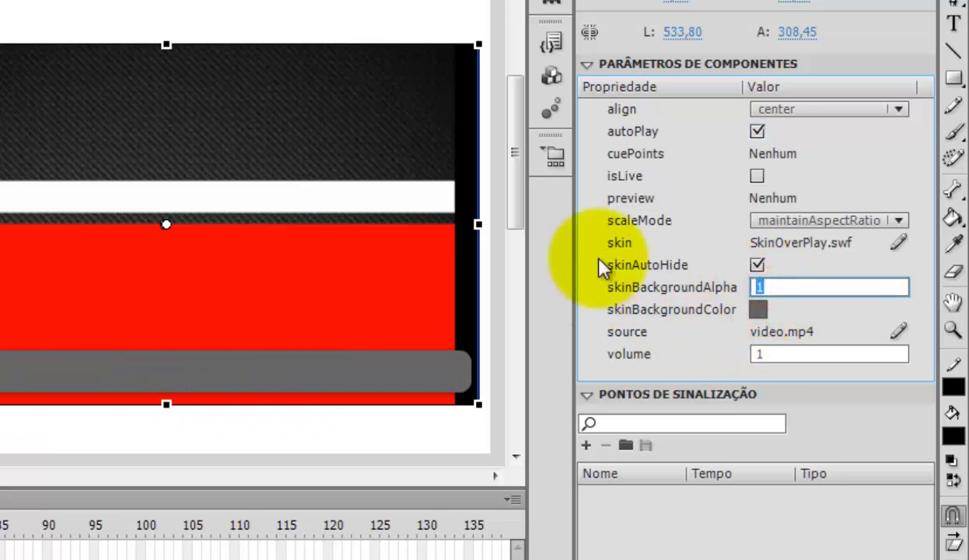
{"action": "type", "text": "0"}
{"action": "key", "text": "Return"}
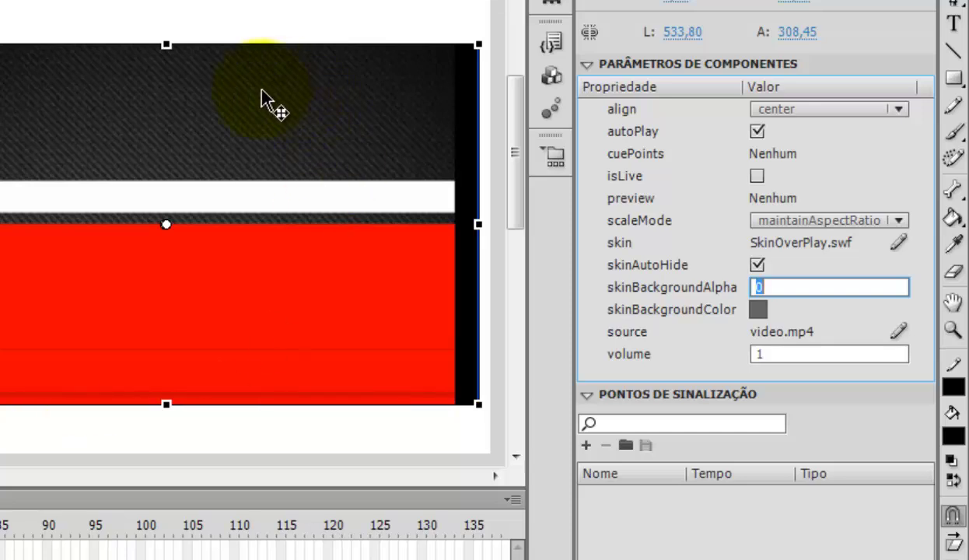
{"action": "left_click", "coordinate": [78, 26]}
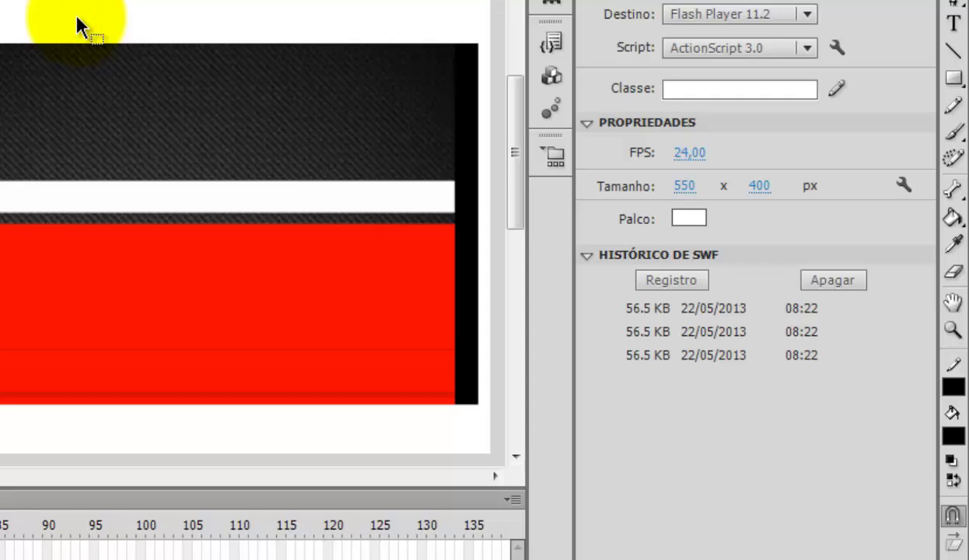
{"action": "key", "text": "ctrl+Return"}
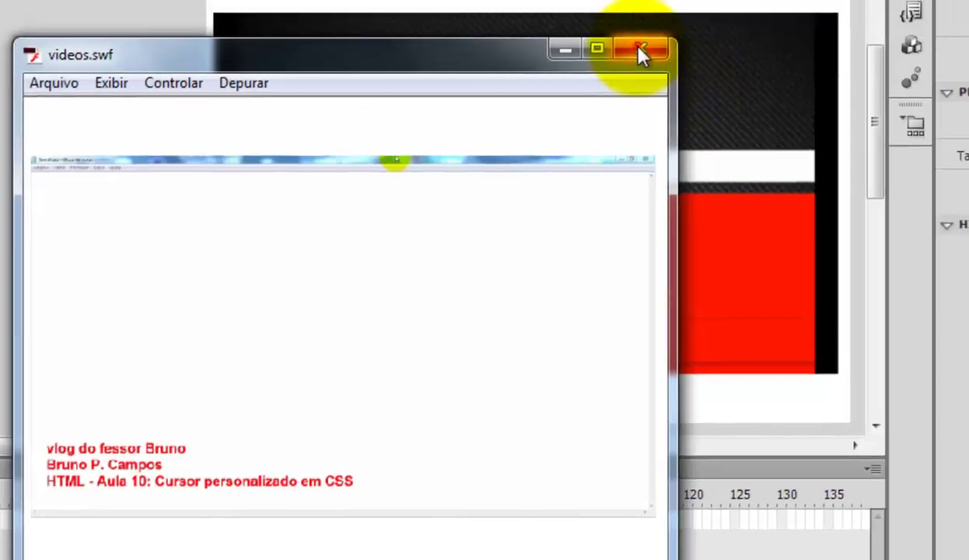
{"action": "left_click", "coordinate": [639, 49]}
Step: Try SkinOverPlayCaption.swf in the skin selection, and change the video player's skin to SkinOverAll.swf
{"action": "left_click", "coordinate": [661, 253]}
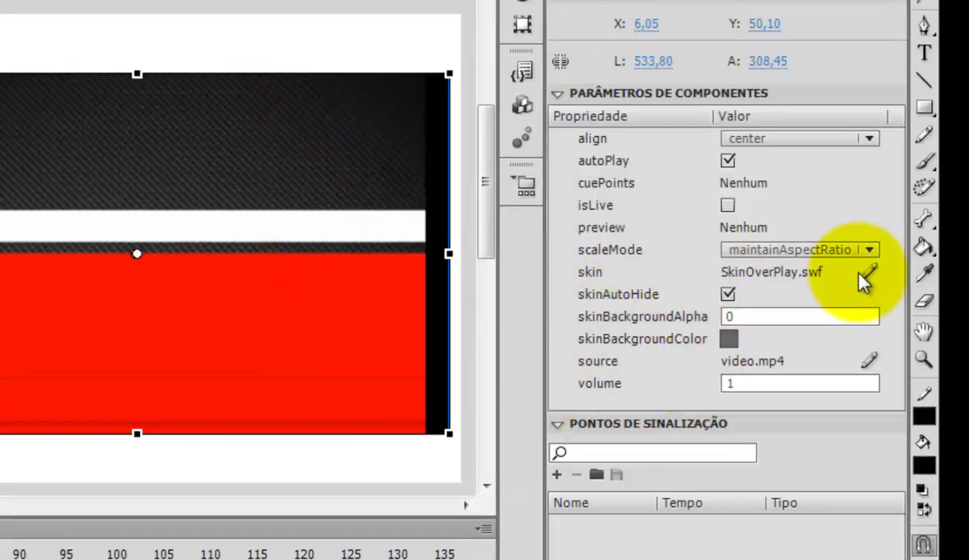
{"action": "left_click", "coordinate": [868, 274]}
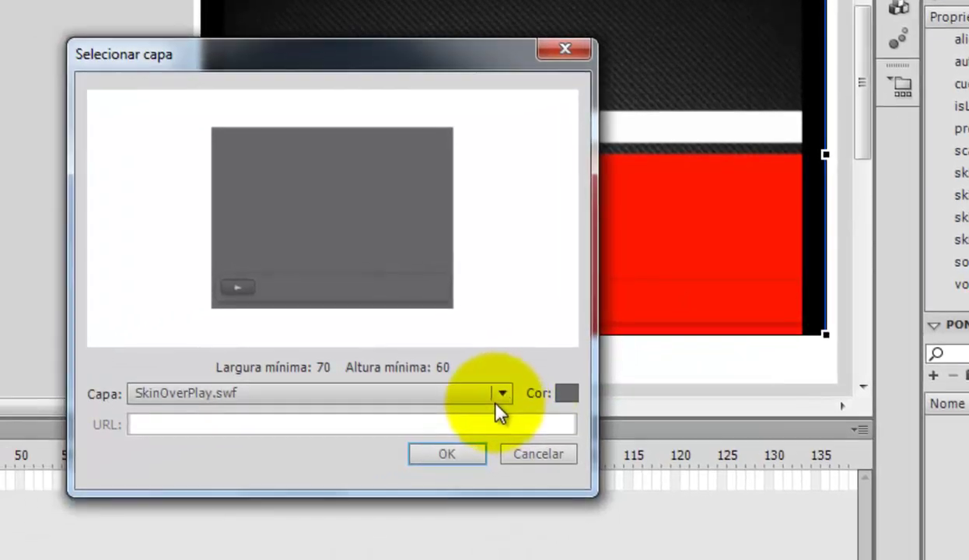
{"action": "left_click", "coordinate": [506, 394]}
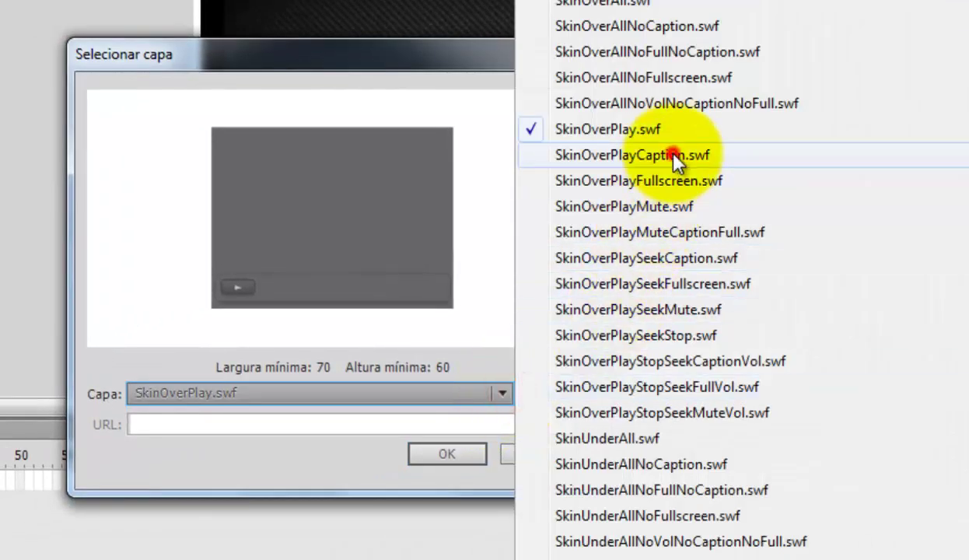
{"action": "left_click", "coordinate": [673, 153]}
{"action": "left_click", "coordinate": [502, 394]}
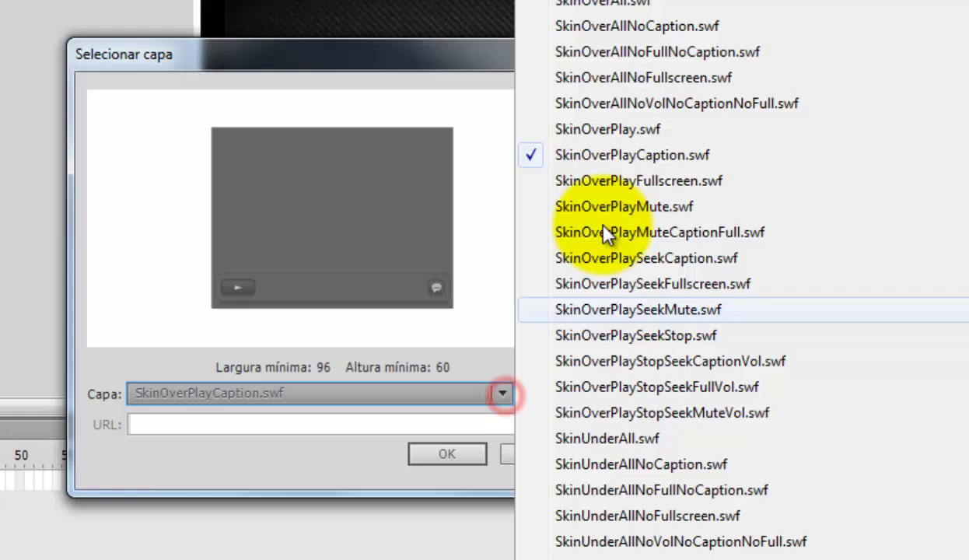
{"action": "left_click", "coordinate": [624, 3]}
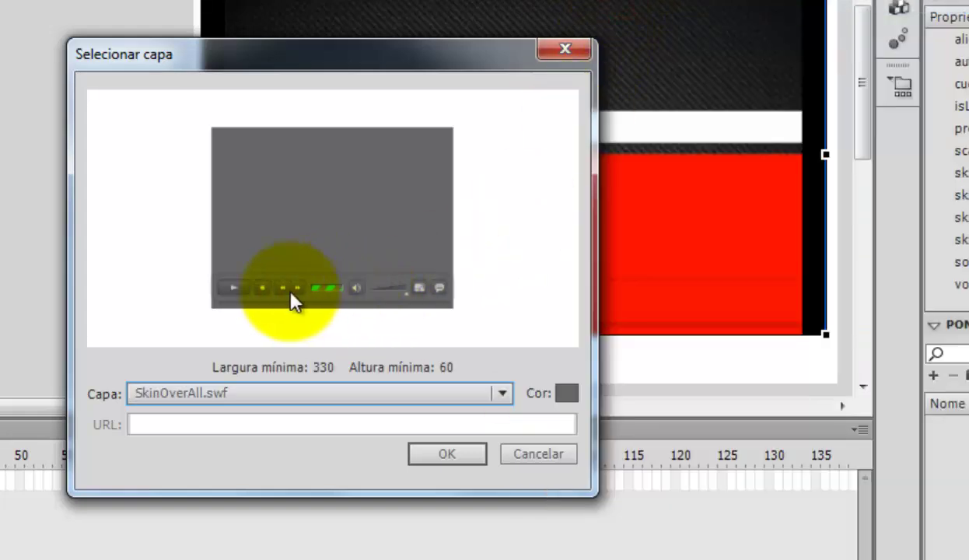
{"action": "left_click", "coordinate": [447, 453]}
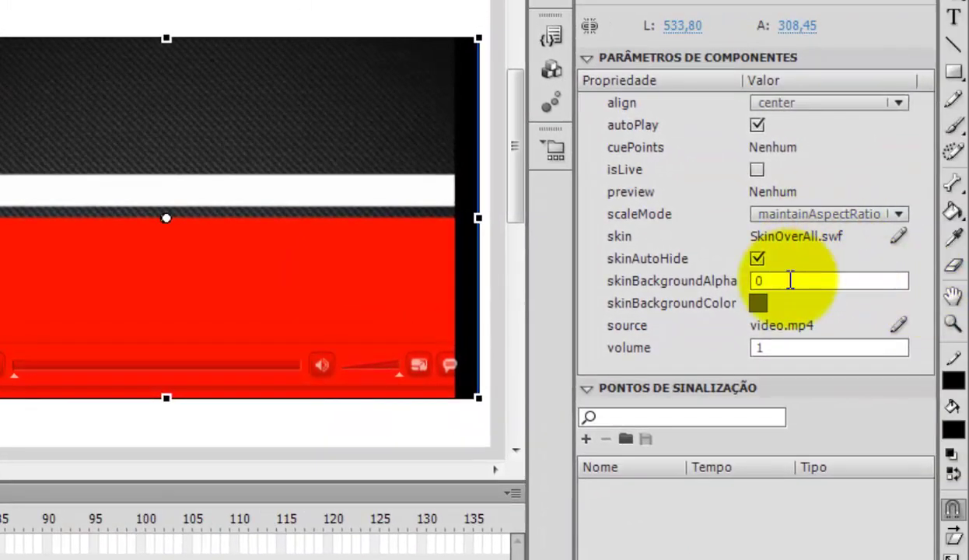
Step: Set the video player's skinBackgroundAlpha to 1
{"action": "left_click", "coordinate": [914, 257]}
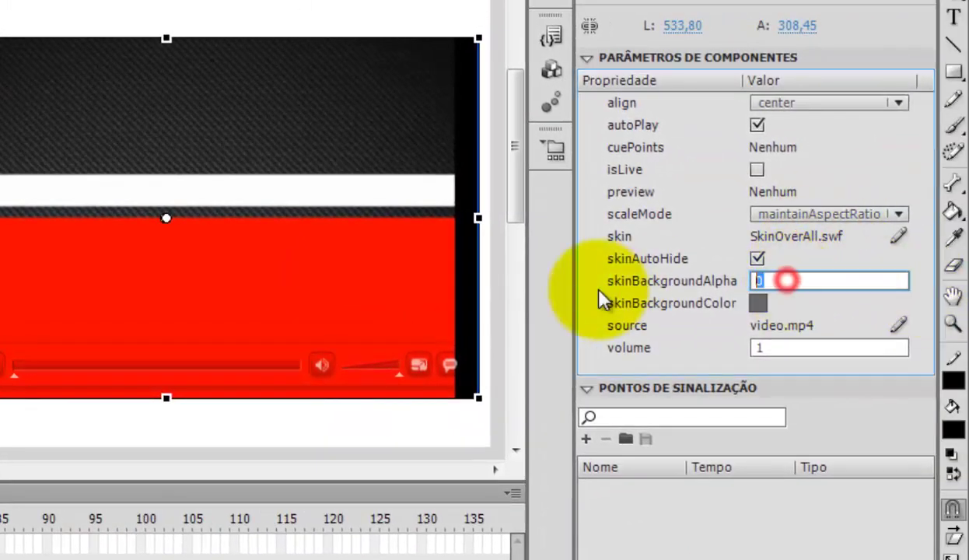
{"action": "type", "text": "1"}
{"action": "key", "text": "Return"}
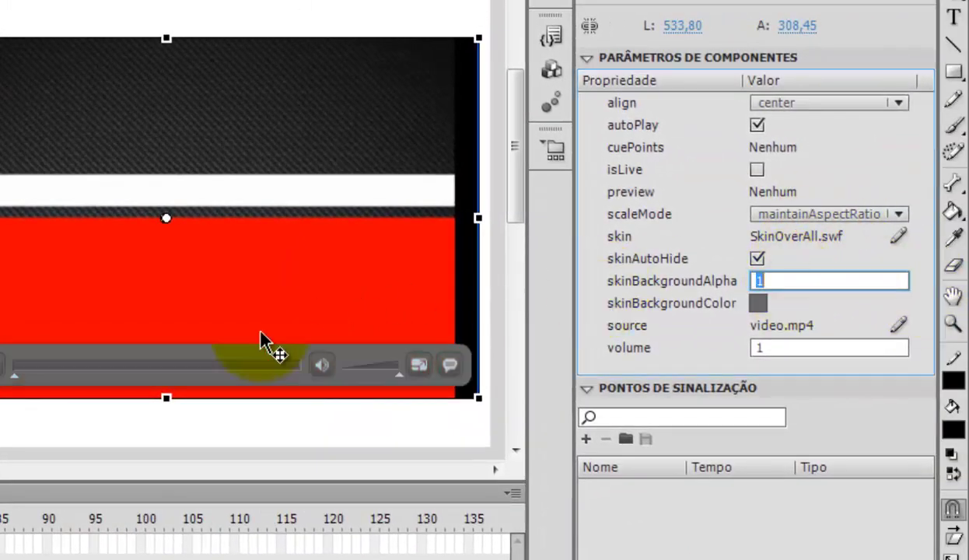
Step: Test the movie with the full control skin, seeking to several points in the video, and deselect the player on the stage
{"action": "key", "text": "ctrl+Return"}
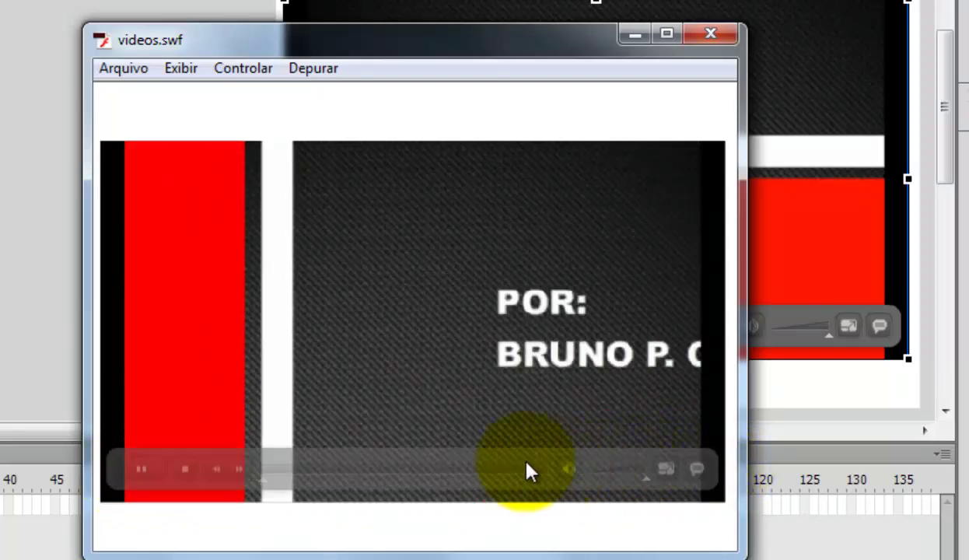
{"action": "left_click", "coordinate": [346, 471]}
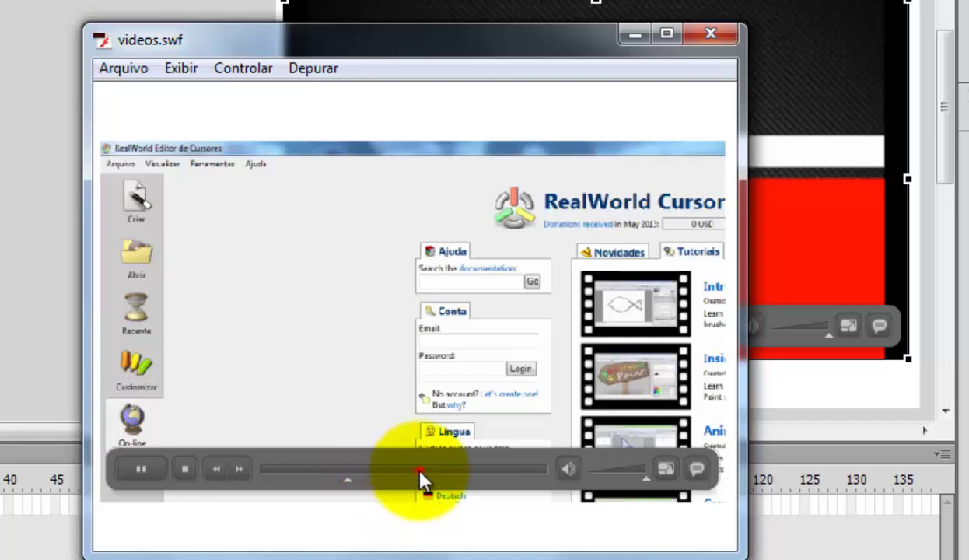
{"action": "left_click", "coordinate": [418, 472]}
{"action": "left_click", "coordinate": [502, 470]}
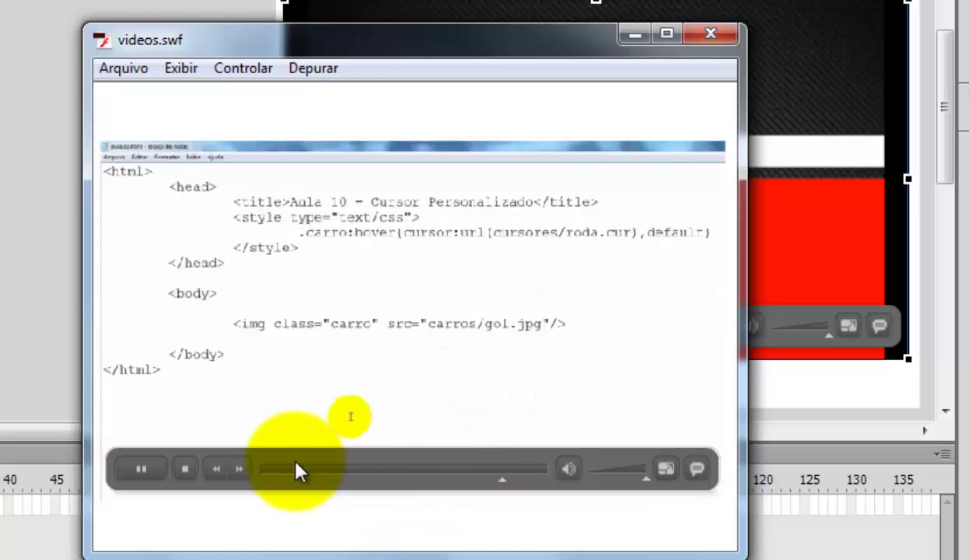
{"action": "left_click", "coordinate": [298, 471]}
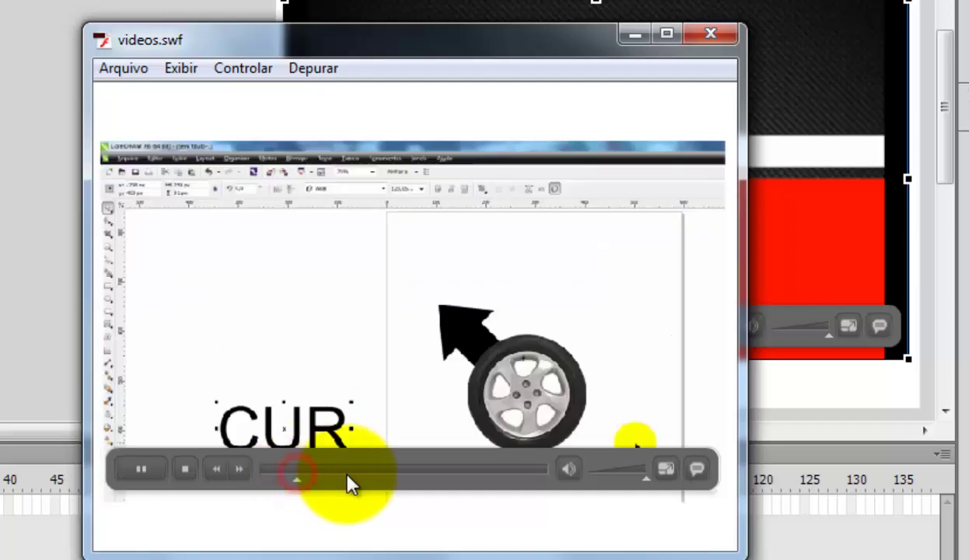
{"action": "left_click", "coordinate": [394, 472]}
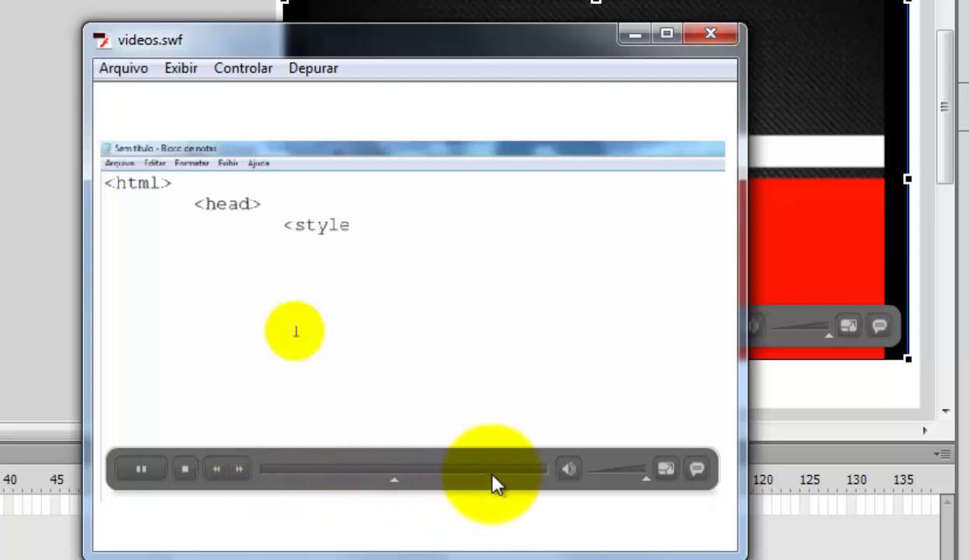
{"action": "left_click", "coordinate": [714, 34]}
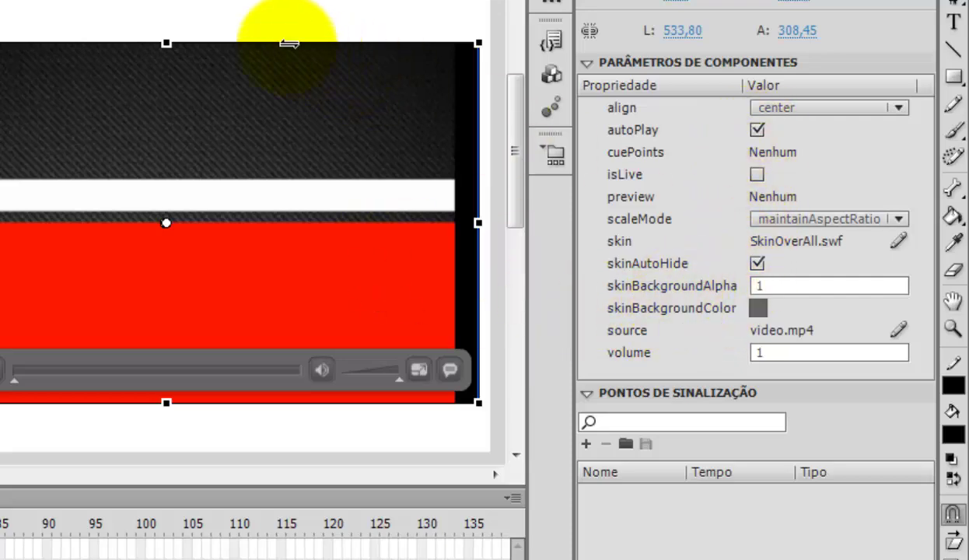
{"action": "left_click", "coordinate": [263, 26]}
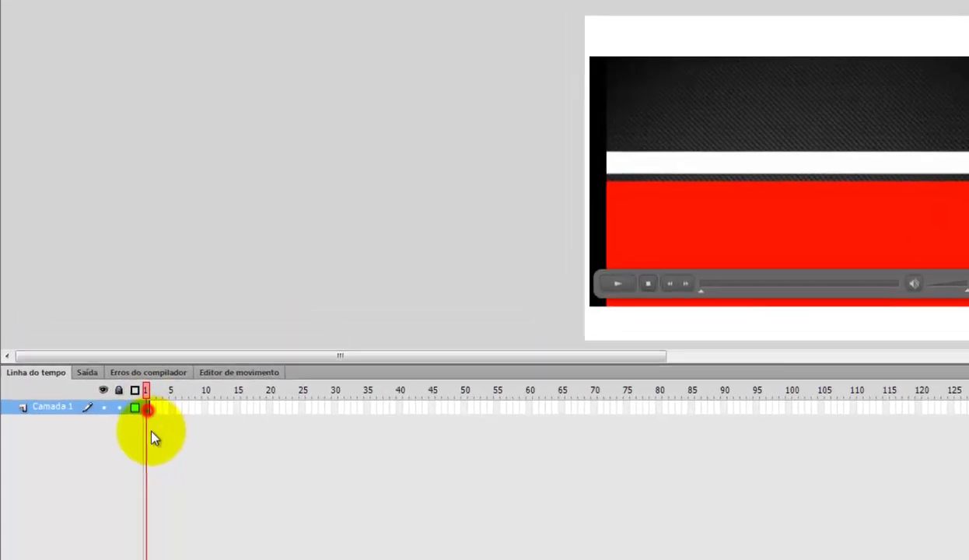
Step: Move the video player's keyframe from frame 1 to frame 30 on Camada 1 and return the playhead to frame 1
{"action": "left_click", "coordinate": [126, 352]}
{"action": "mouse_move", "coordinate": [173, 474]}
{"action": "left_mouse_down"}
{"action": "mouse_move", "coordinate": [475, 480]}
{"action": "mouse_move", "coordinate": [179, 491]}
{"action": "mouse_move", "coordinate": [402, 504]}
{"action": "mouse_move", "coordinate": [442, 494]}
{"action": "left_mouse_up"}
{"action": "mouse_move", "coordinate": [472, 491]}
{"action": "left_mouse_down"}
{"action": "mouse_move", "coordinate": [437, 480]}
{"action": "mouse_move", "coordinate": [393, 488]}
{"action": "left_mouse_up"}
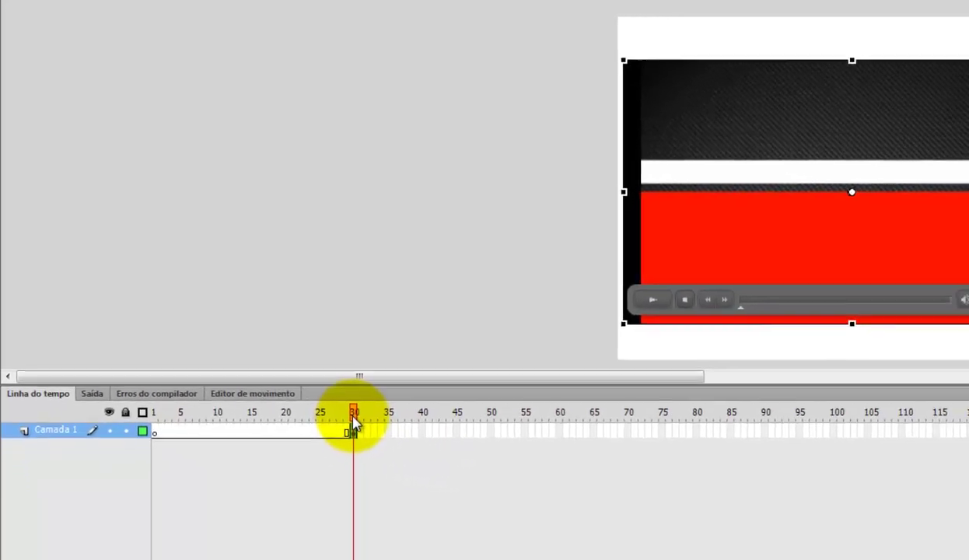
{"action": "left_click_drag", "start_coordinate": [354, 419], "coordinate": [143, 416]}
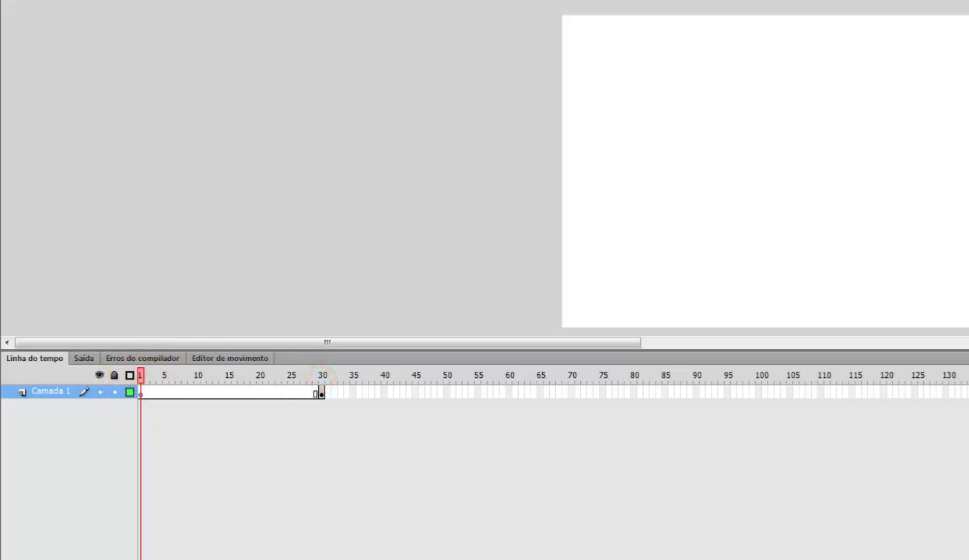
Step: Draw a black square on the stage at frame 1 and move its fill up and right, away from the outline
{"action": "left_click_drag", "start_coordinate": [681, 139], "coordinate": [829, 282]}
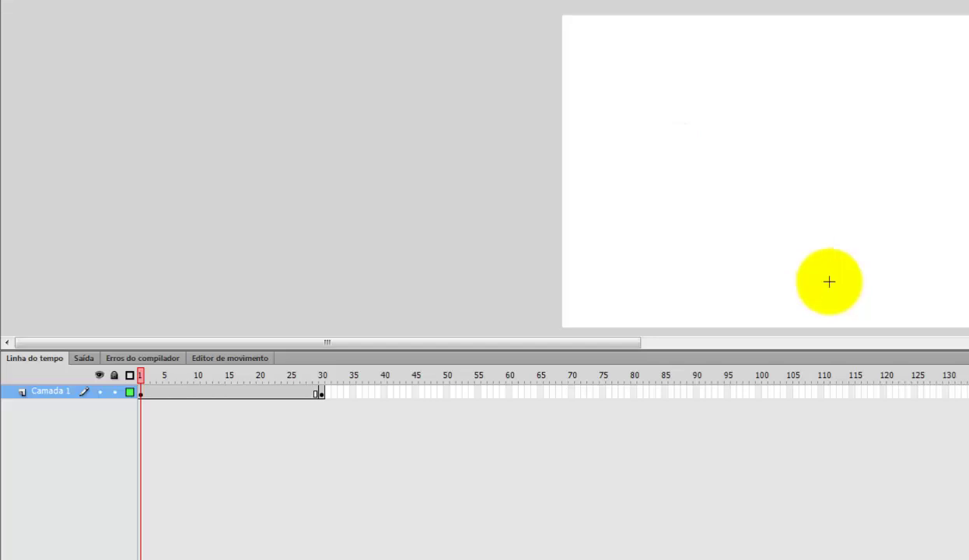
{"action": "key", "text": "v"}
{"action": "left_click", "coordinate": [793, 223]}
{"action": "mouse_move", "coordinate": [727, 231]}
{"action": "left_mouse_down"}
{"action": "mouse_move", "coordinate": [762, 216]}
{"action": "mouse_move", "coordinate": [767, 185]}
{"action": "left_mouse_up"}
Step: Delete the square's leftover outline, keeping only the black fill, and deselect it
{"action": "left_click", "coordinate": [710, 281]}
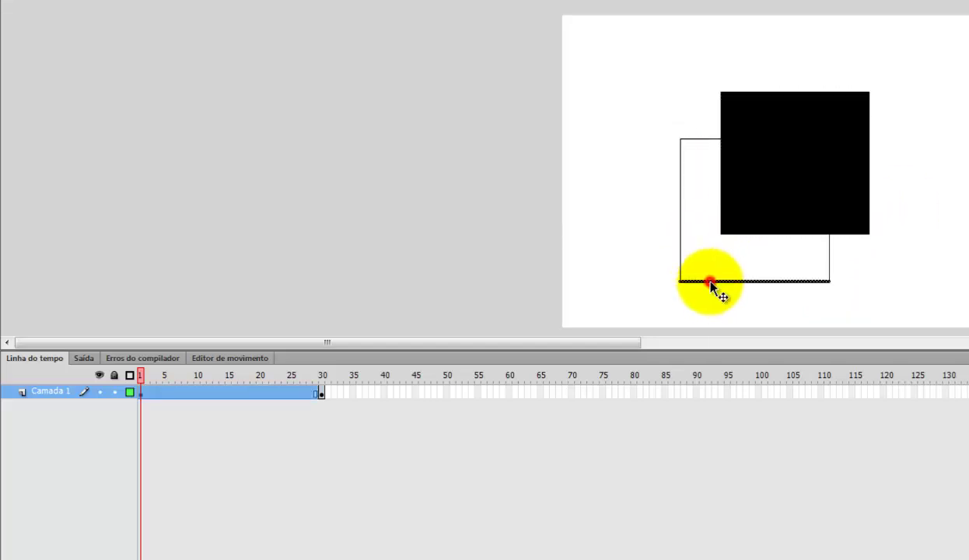
{"action": "double_click", "coordinate": [710, 283]}
{"action": "key", "text": "Delete"}
{"action": "left_click", "coordinate": [934, 195]}
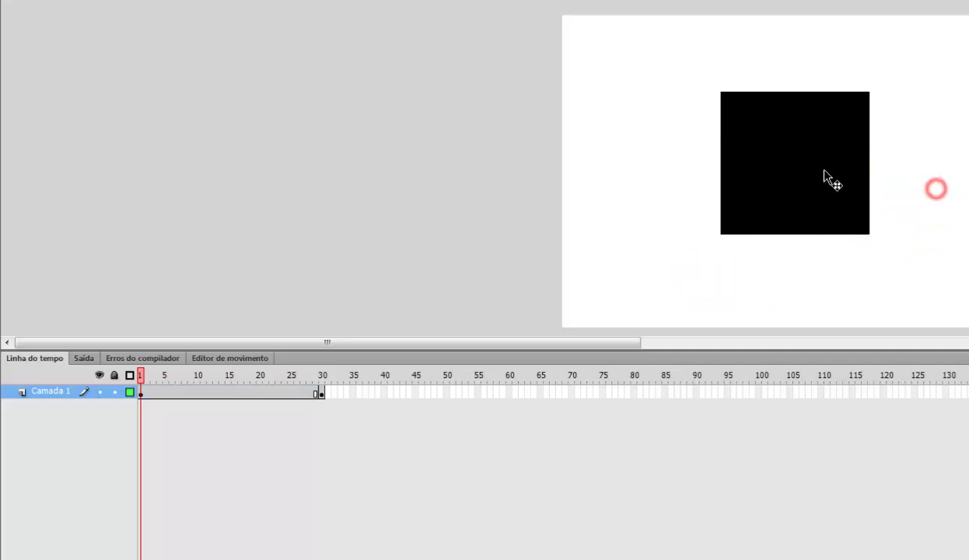
{"action": "left_click", "coordinate": [809, 173]}
{"action": "left_click", "coordinate": [900, 133]}
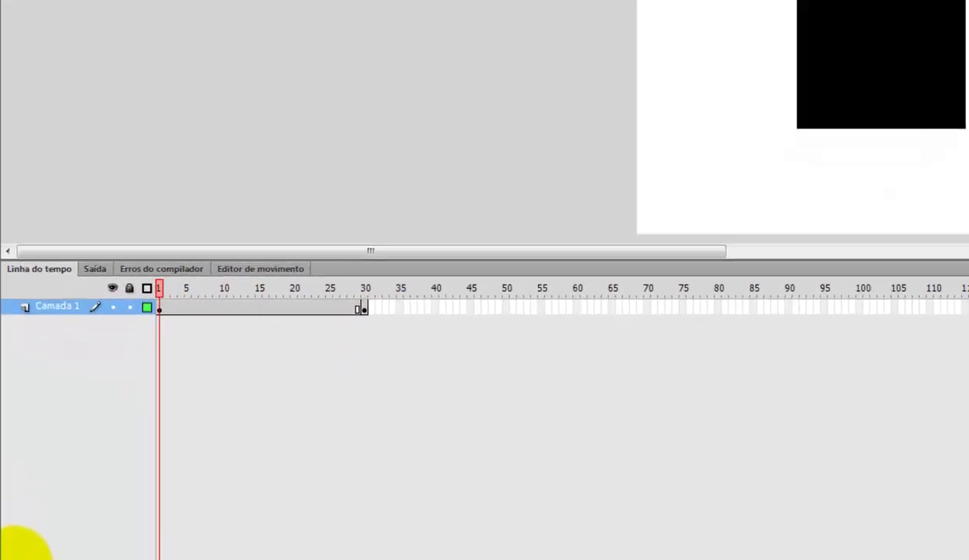
Step: Add a new layer above Camada 1 and name it AS
{"action": "left_click", "coordinate": [13, 551]}
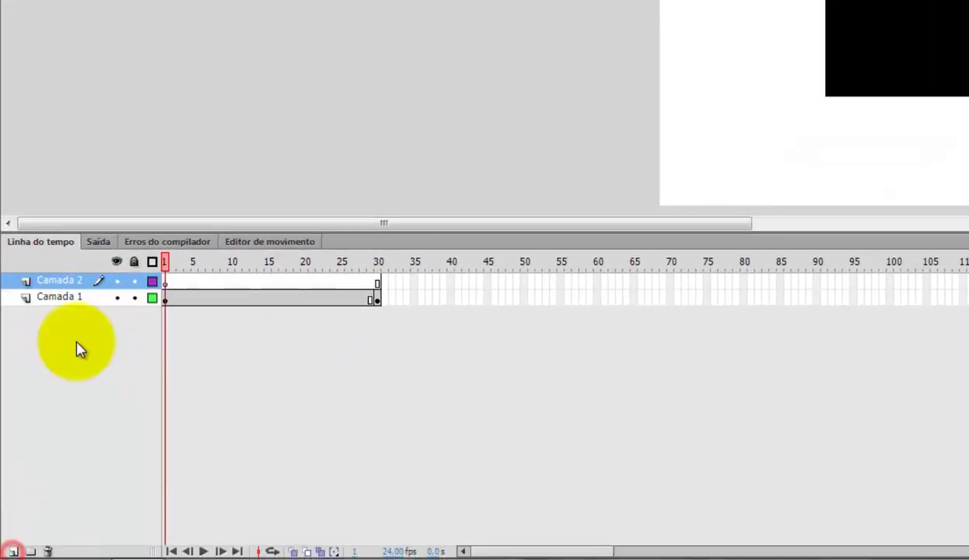
{"action": "double_click", "coordinate": [58, 281]}
{"action": "type", "text": "AS"}
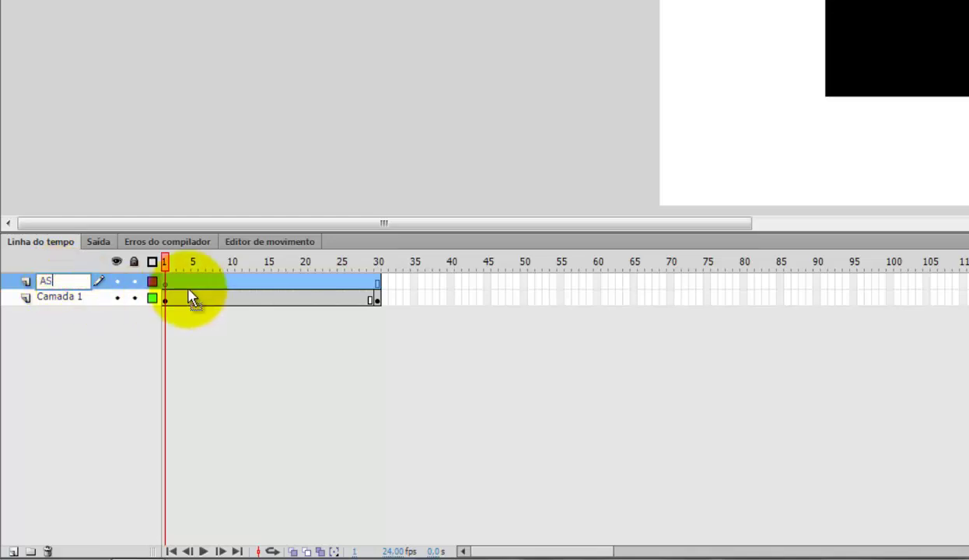
{"action": "left_click", "coordinate": [329, 402]}
Step: Insert a keyframe at frame 30 of the AS layer
{"action": "left_click", "coordinate": [379, 283]}
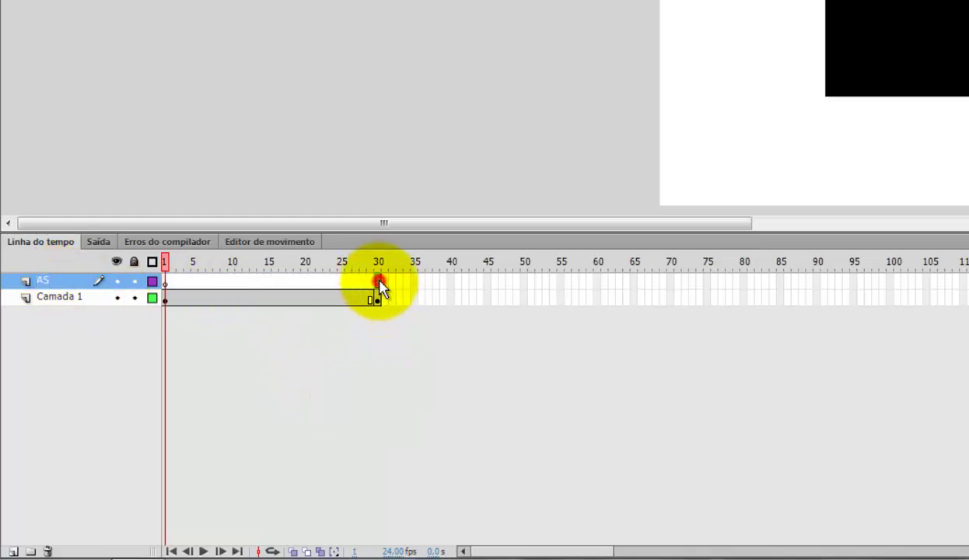
{"action": "left_click", "coordinate": [379, 285]}
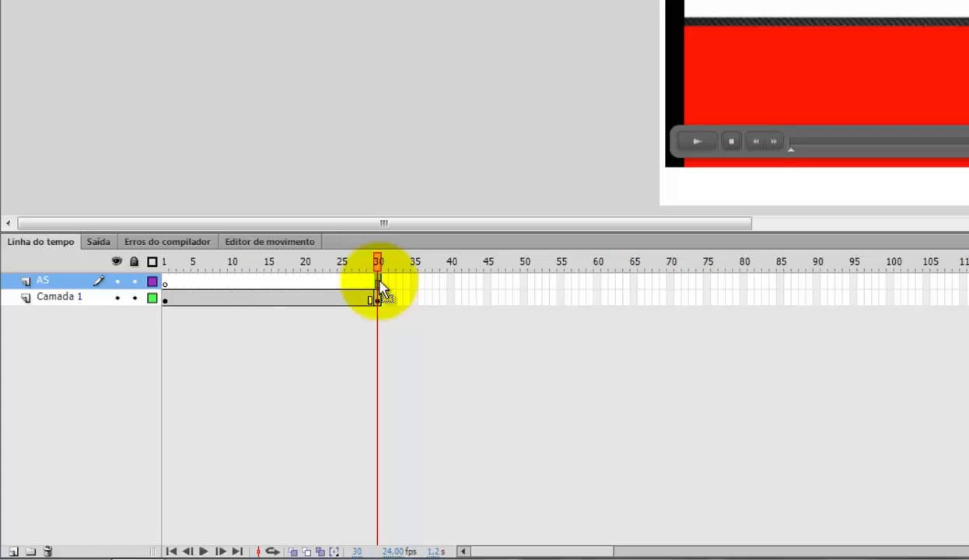
{"action": "key", "text": "F5"}
Step: Add the action stop(); to frame 30 of the AS layer and close the script editor
{"action": "right_click", "coordinate": [380, 285]}
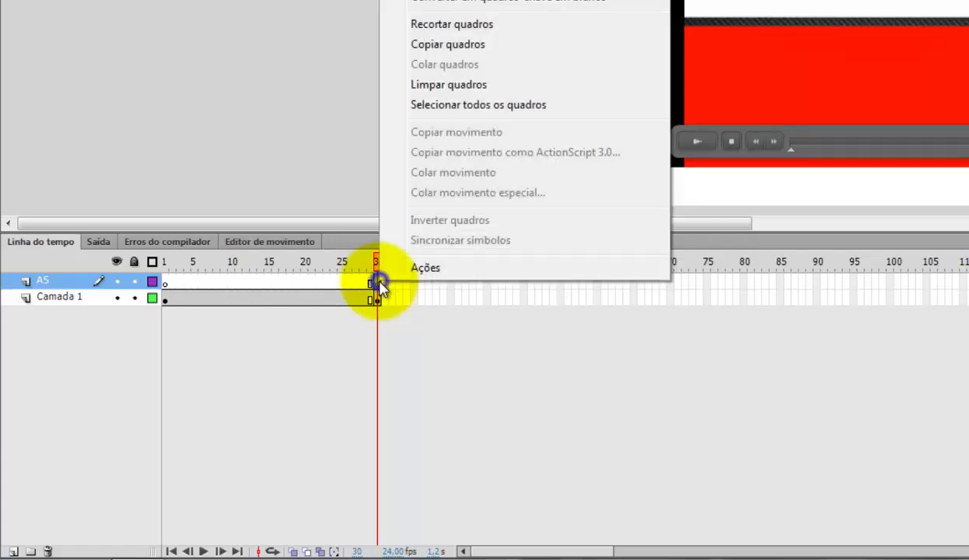
{"action": "left_click", "coordinate": [429, 271]}
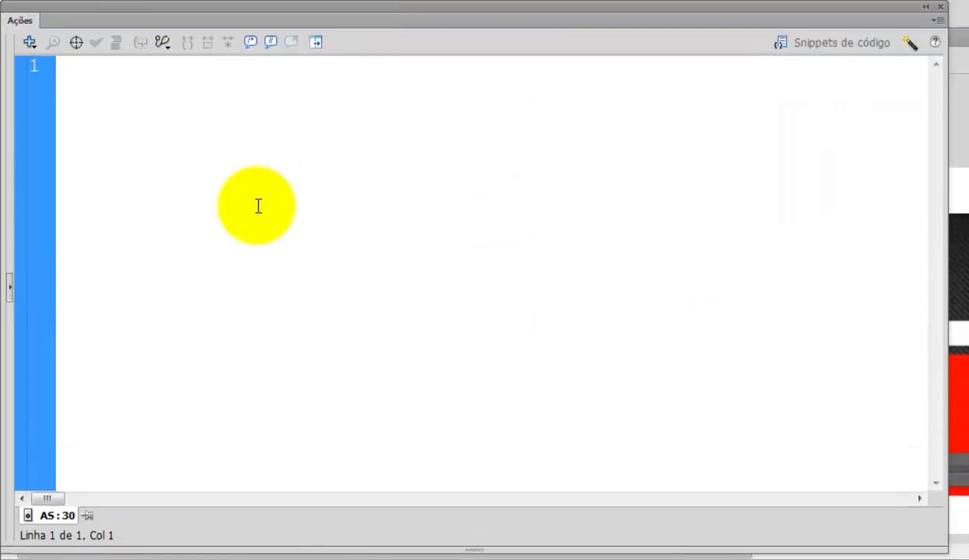
{"action": "type", "text": "s"}
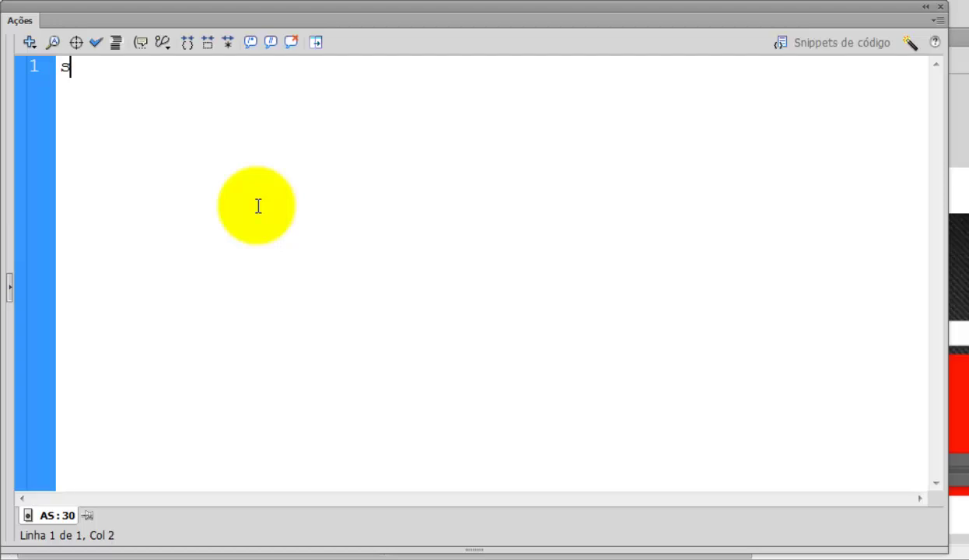
{"action": "type", "text": "top();"}
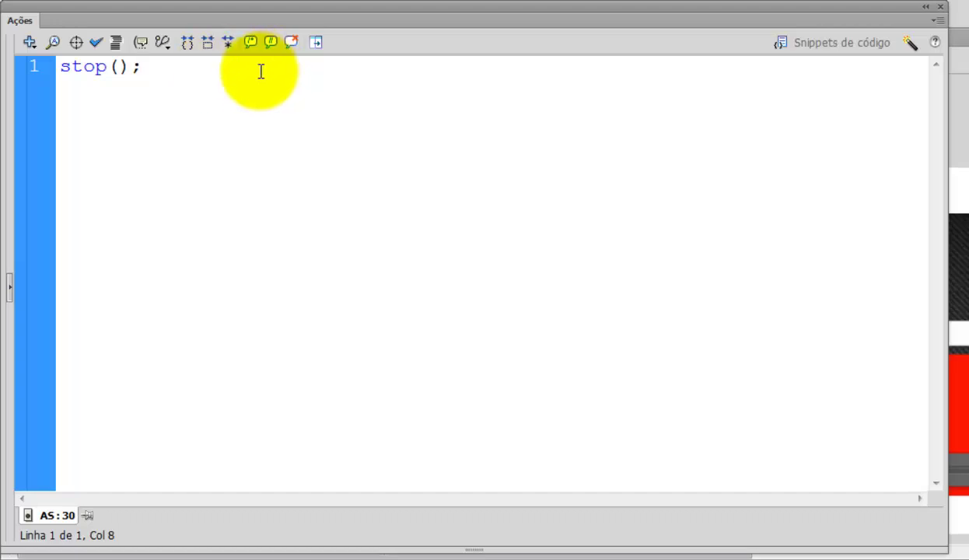
{"action": "left_click", "coordinate": [940, 9]}
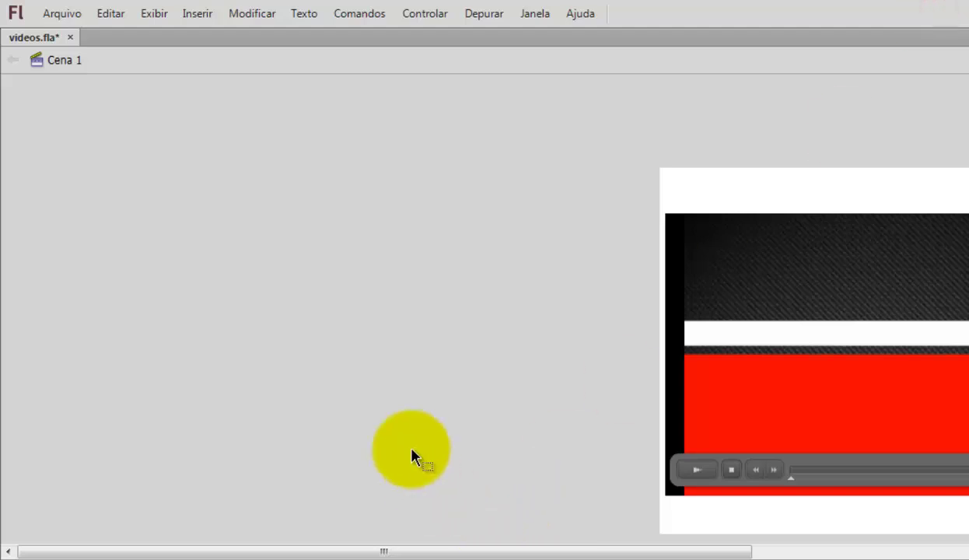
Step: Test the movie from the black square through to the video at frame 30, and save the document
{"action": "key", "text": "ctrl+Return"}
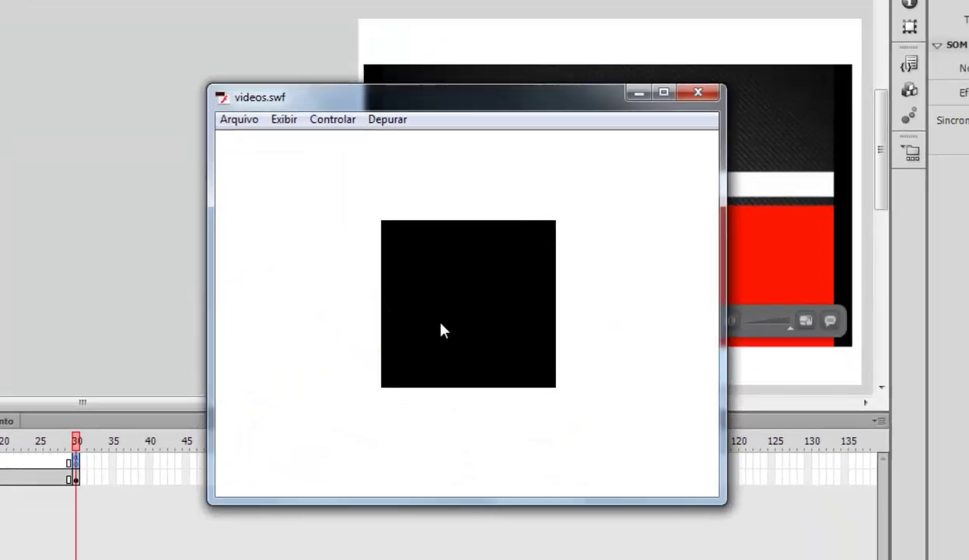
{"action": "left_click", "coordinate": [552, 381]}
{"action": "left_click", "coordinate": [465, 328]}
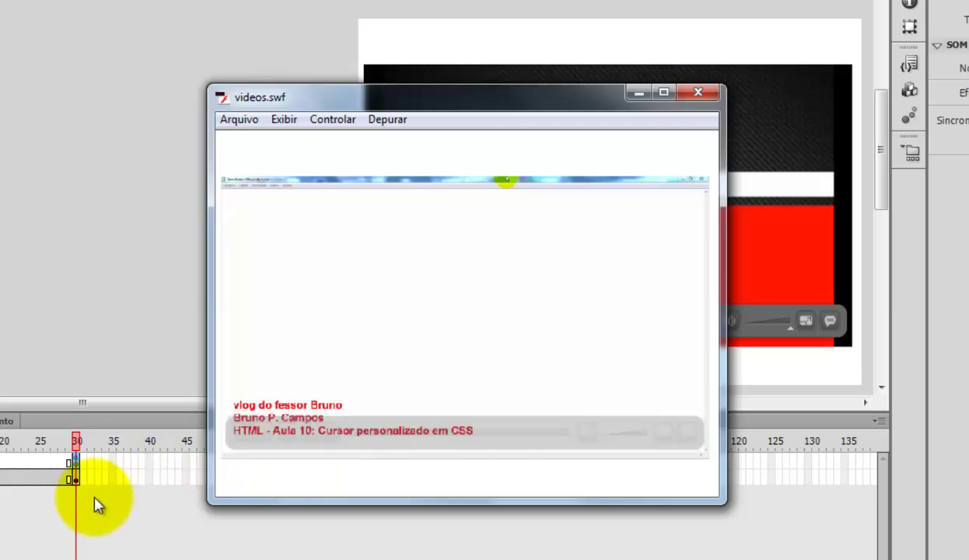
{"action": "left_click", "coordinate": [700, 93]}
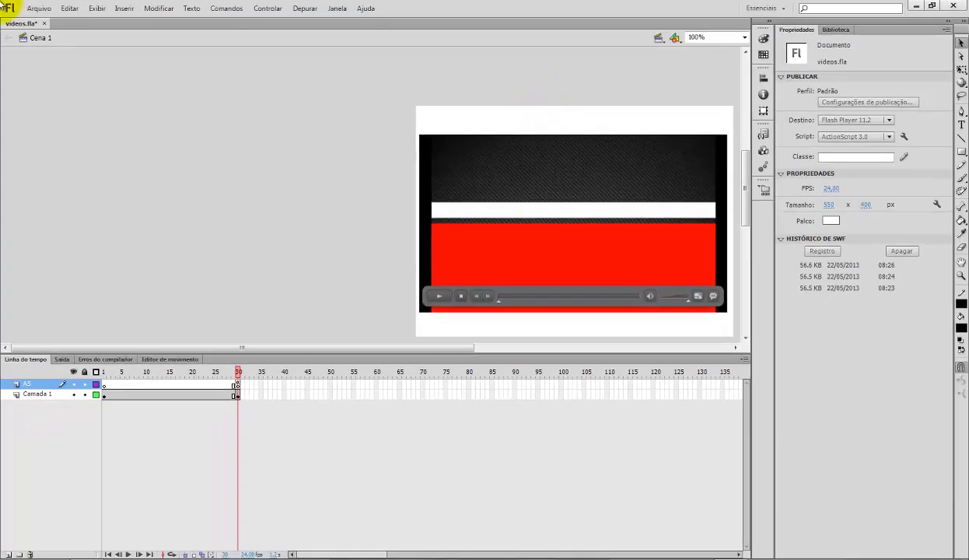
{"action": "key", "text": "ctrl+s"}
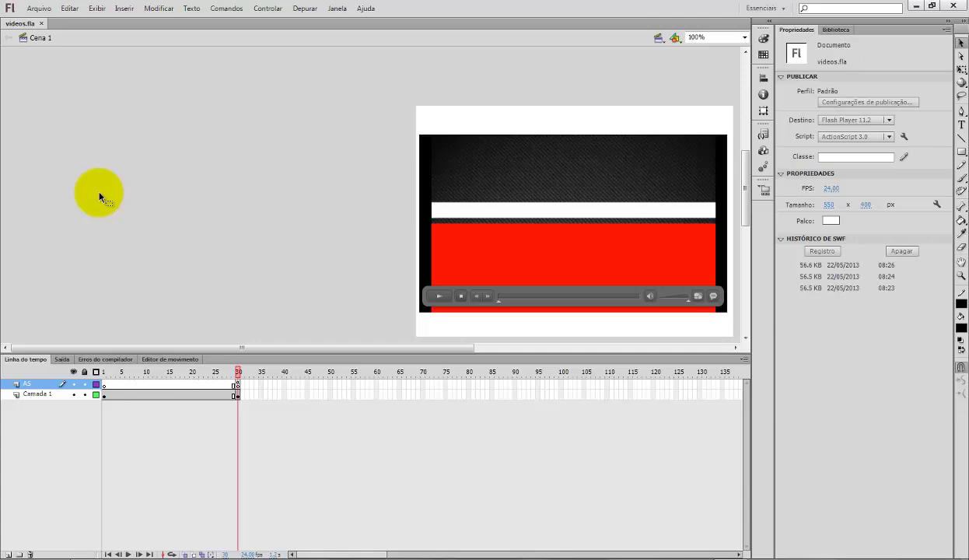